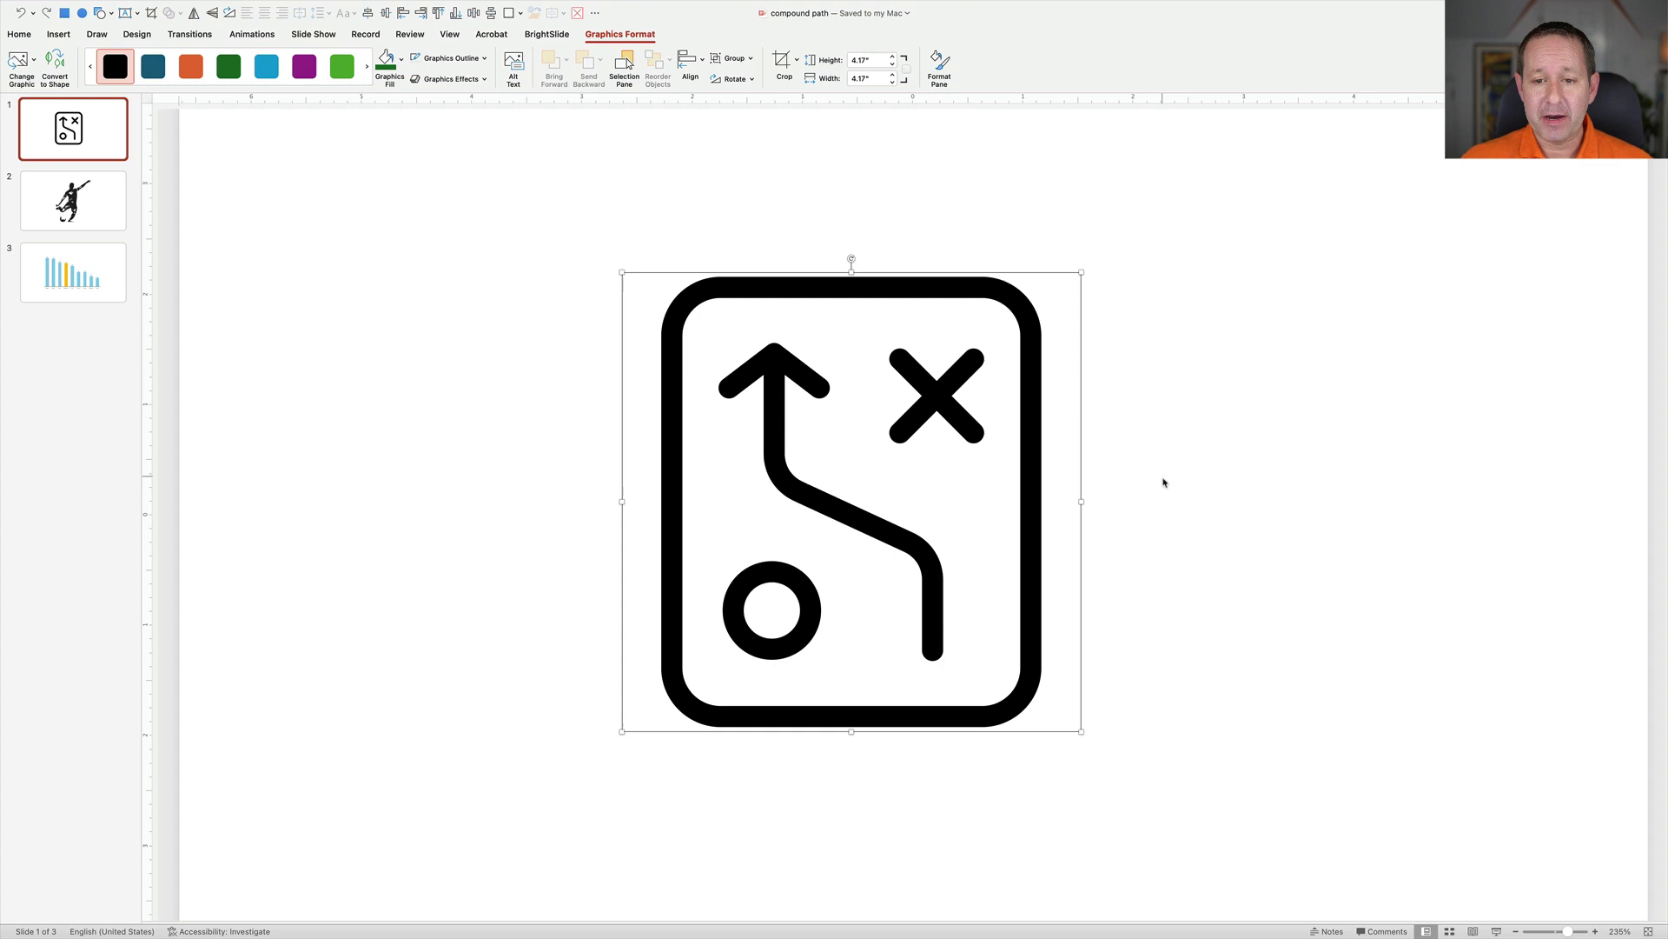
# Try green and purple on the playbook icon, then set it back to black
pyautogui.click(342, 68)
pyautogui.click(306, 71)
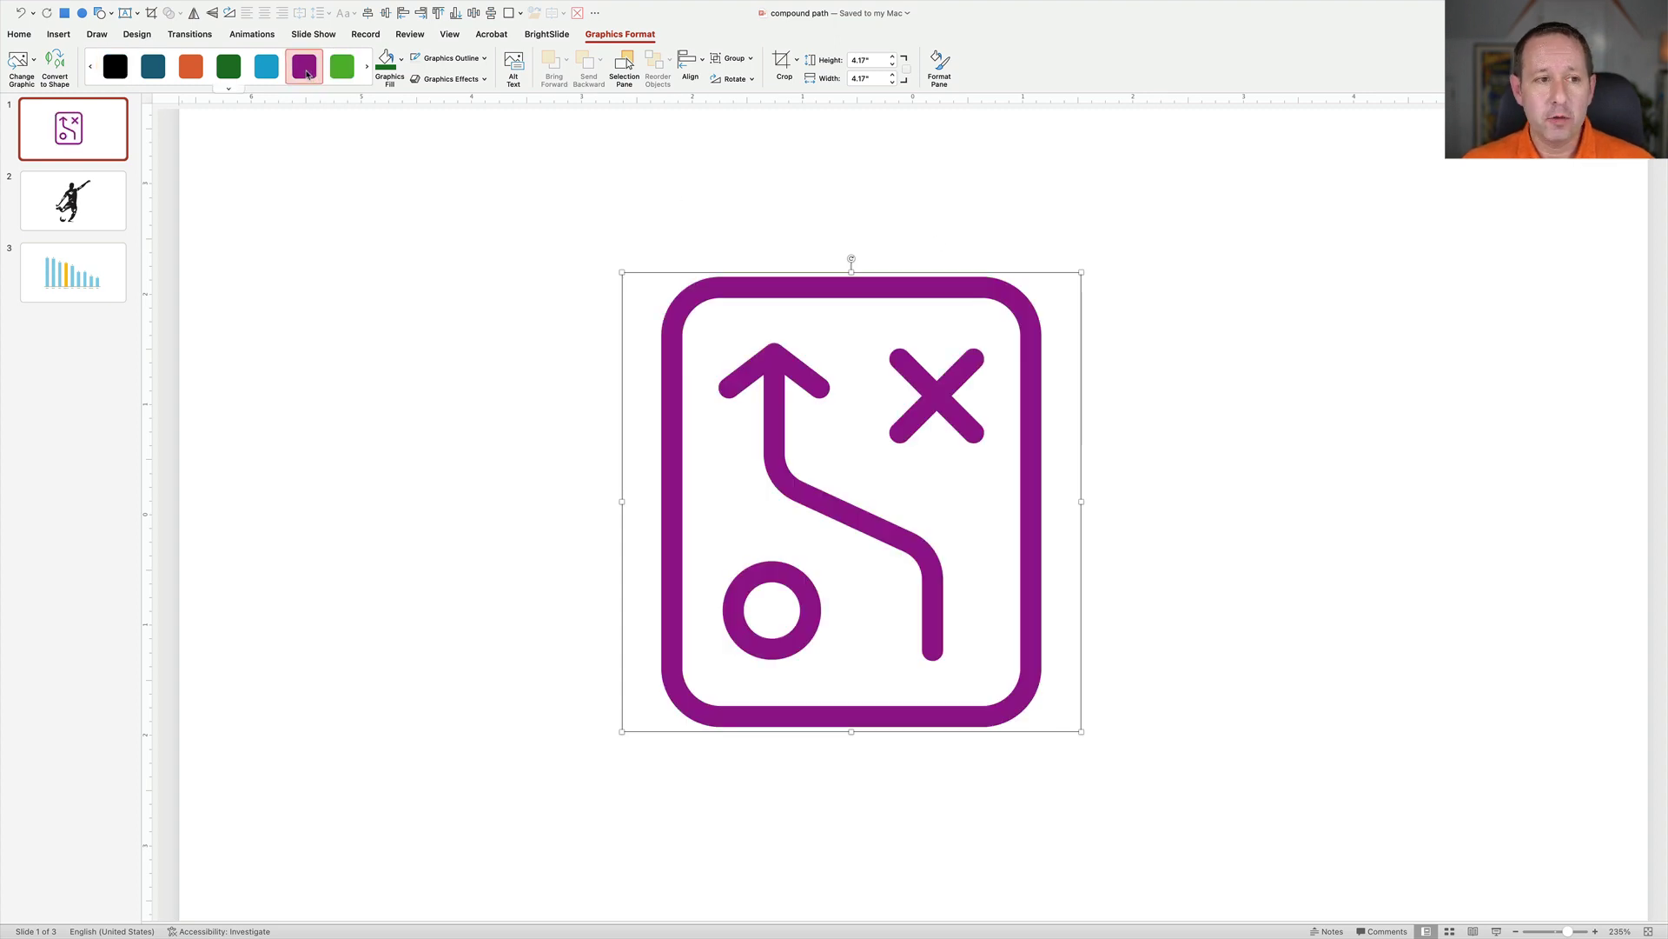
pyautogui.click(114, 67)
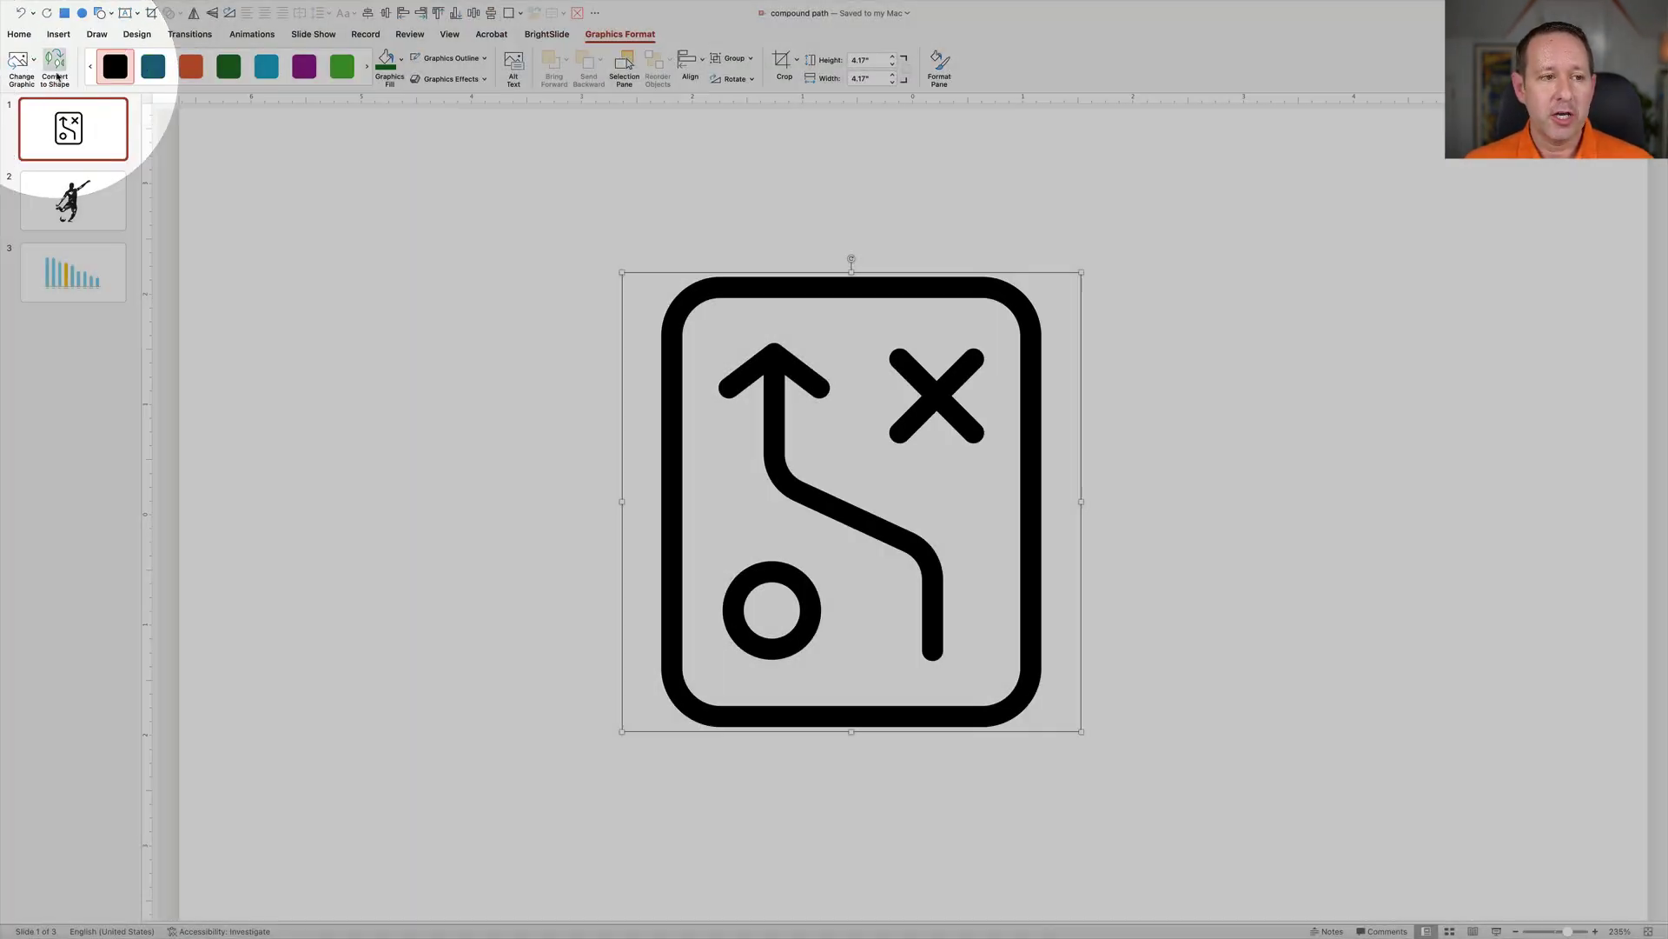
# Convert the icon into an editable shape and nudge it slightly on the slide
pyautogui.click(57, 69)
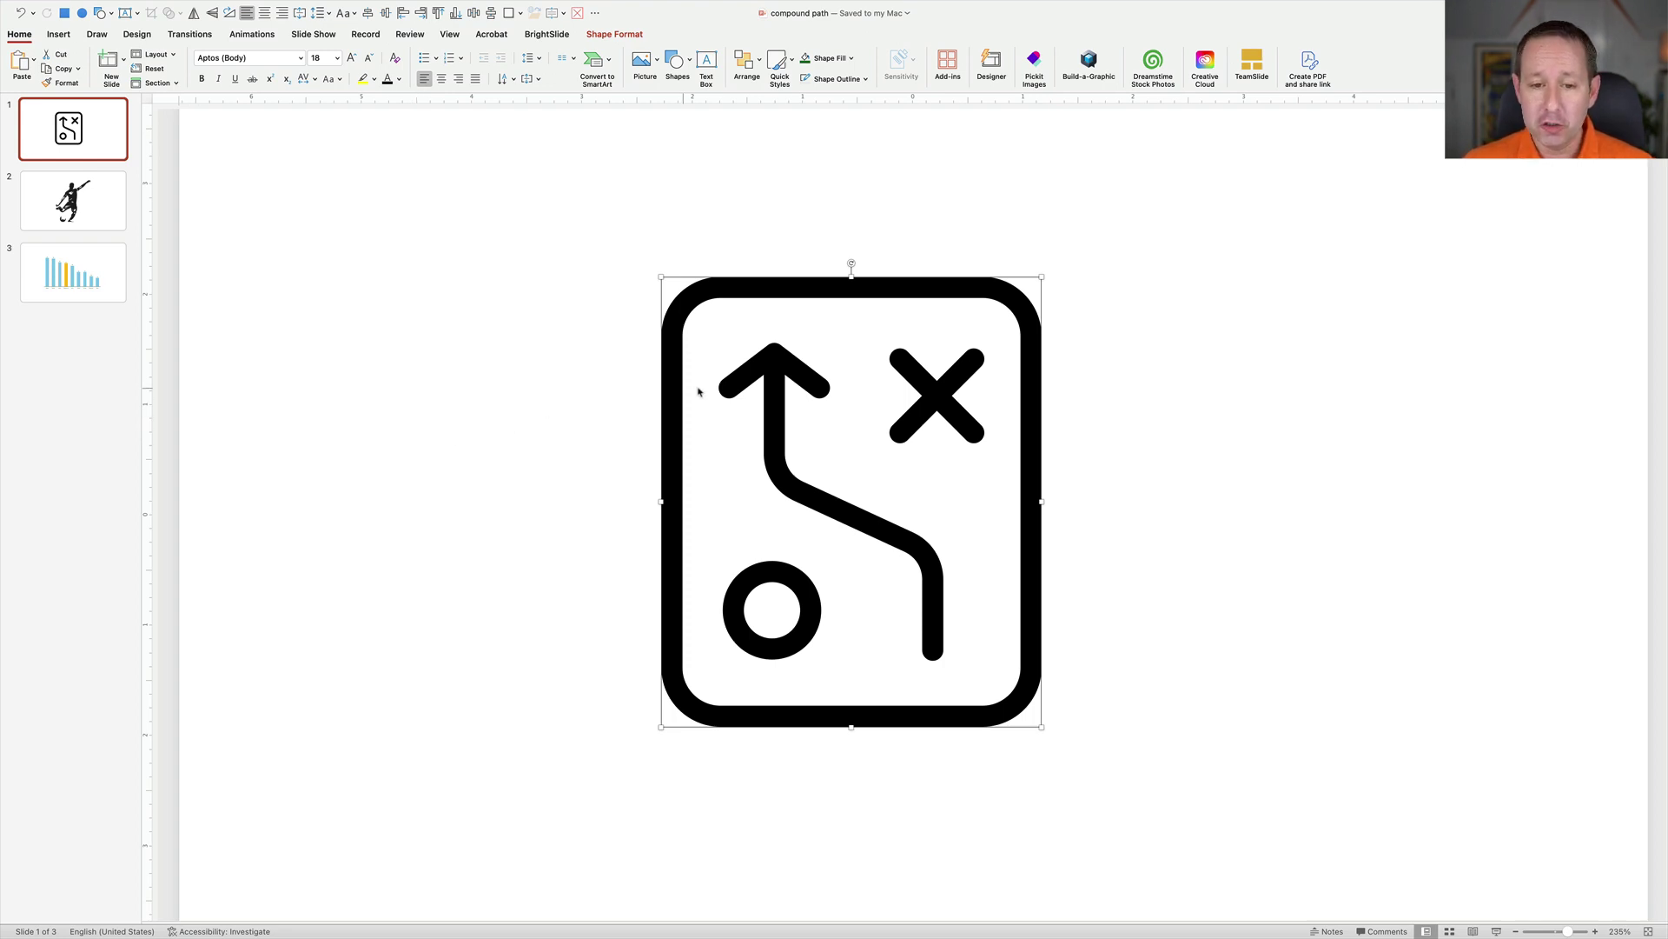
pyautogui.moveTo(805, 280); pyautogui.dragTo(835, 276)
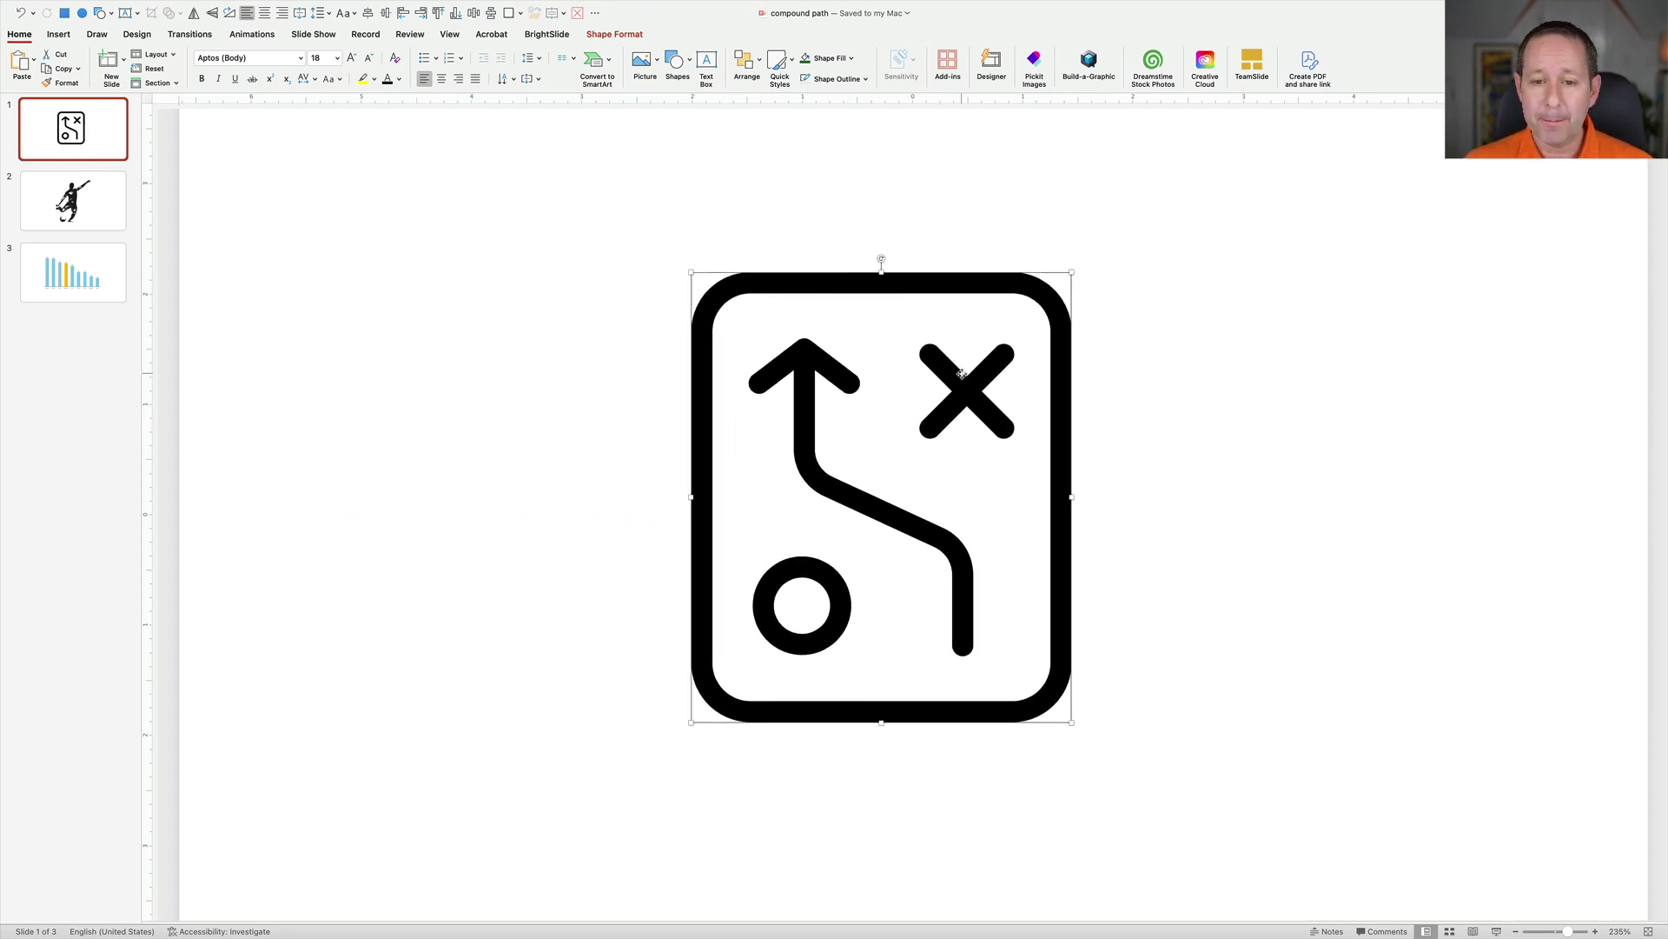
pyautogui.moveTo(961, 376); pyautogui.dragTo(920, 361)
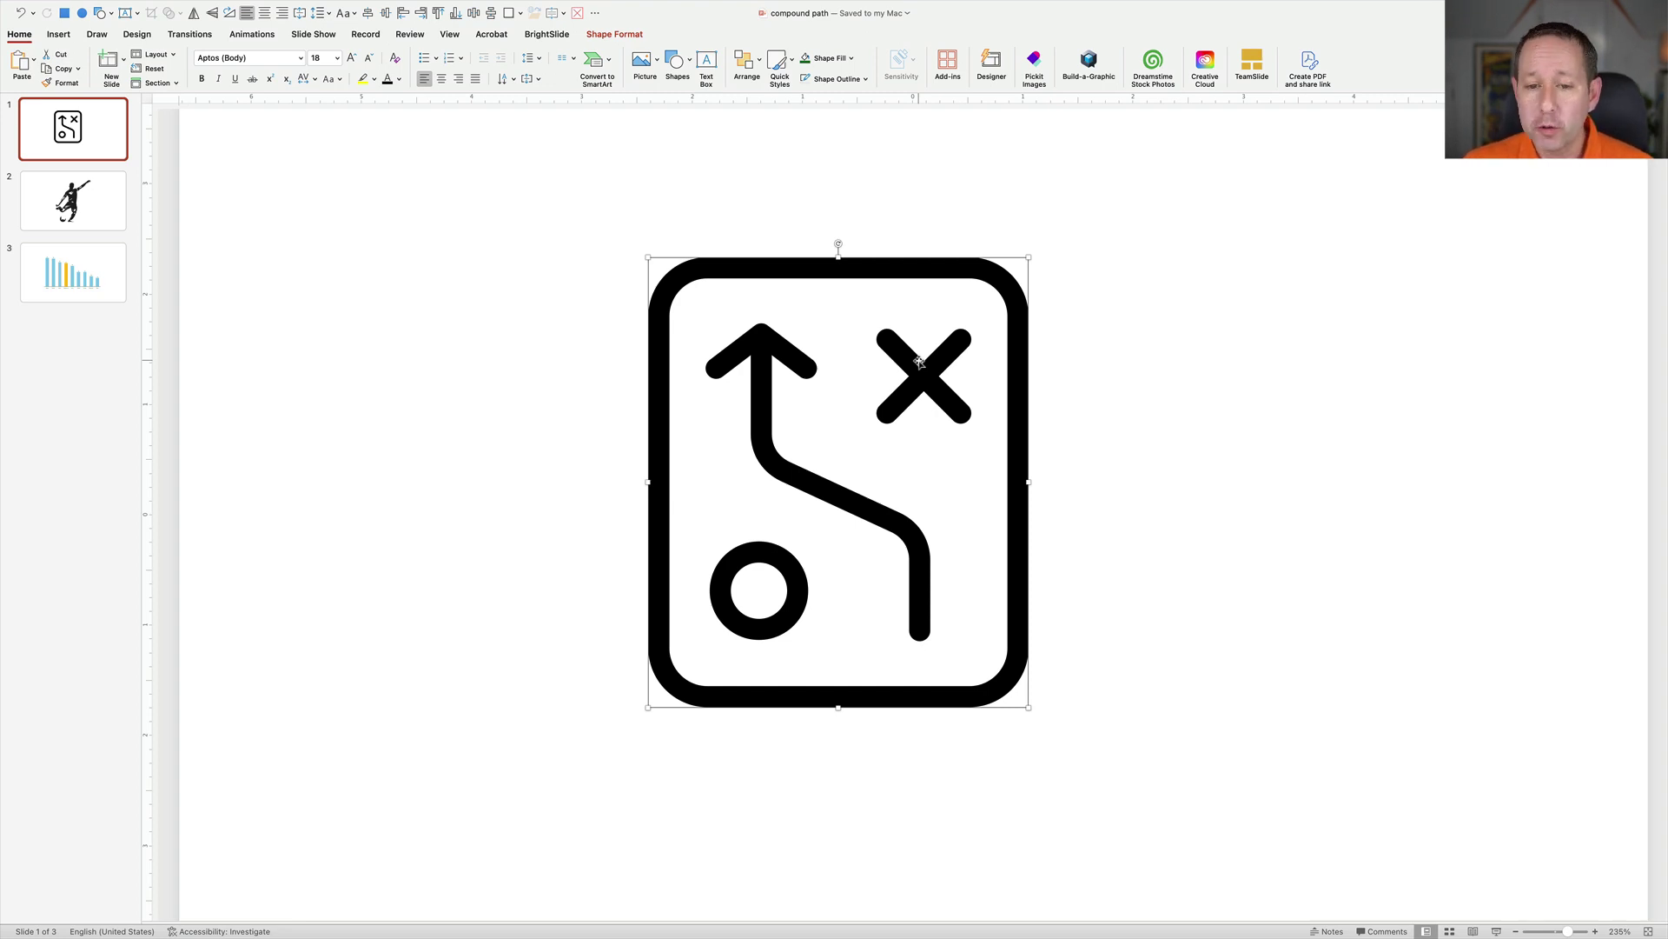
pyautogui.rightClick(920, 367)
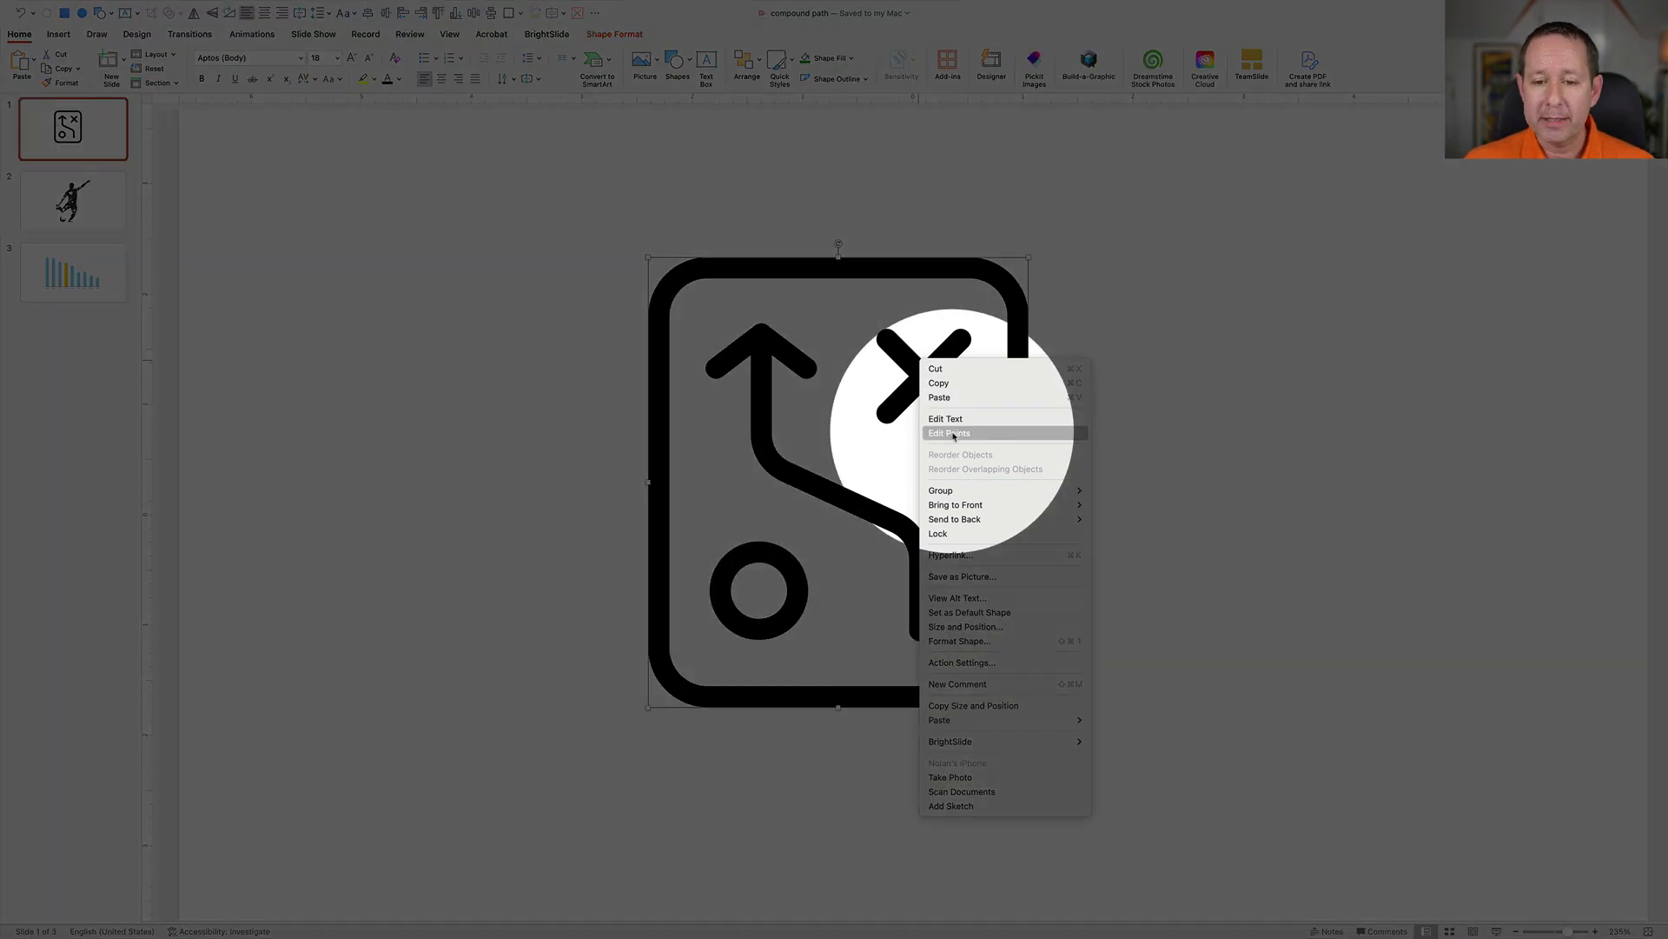
pyautogui.click(953, 433)
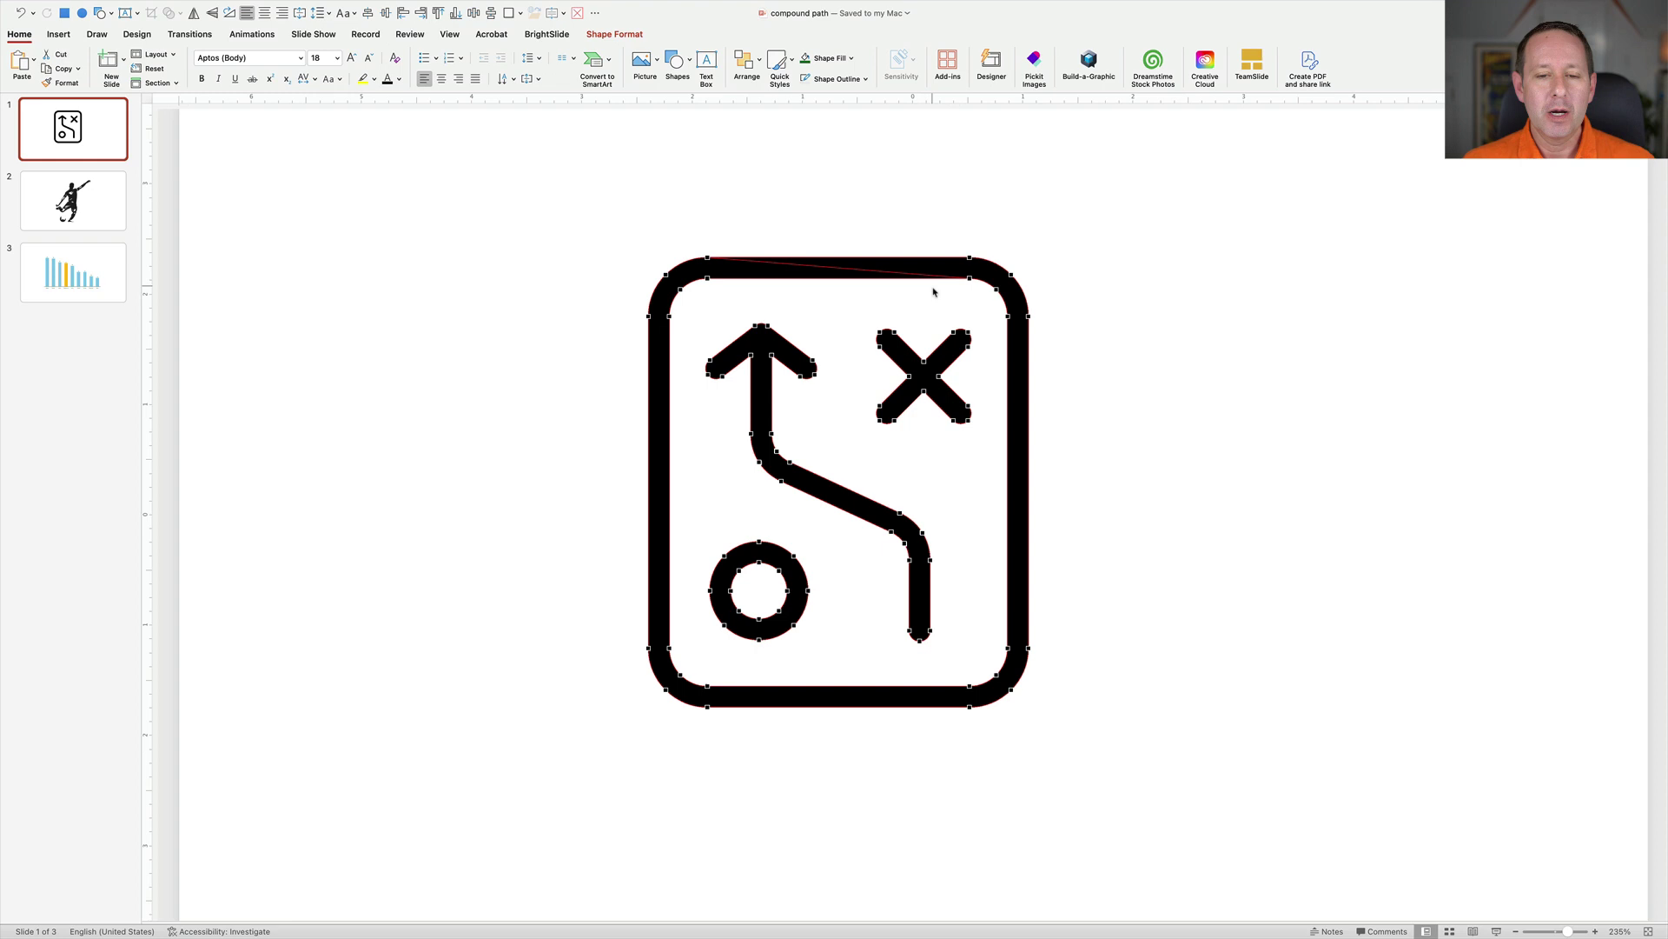
pyautogui.click(877, 212)
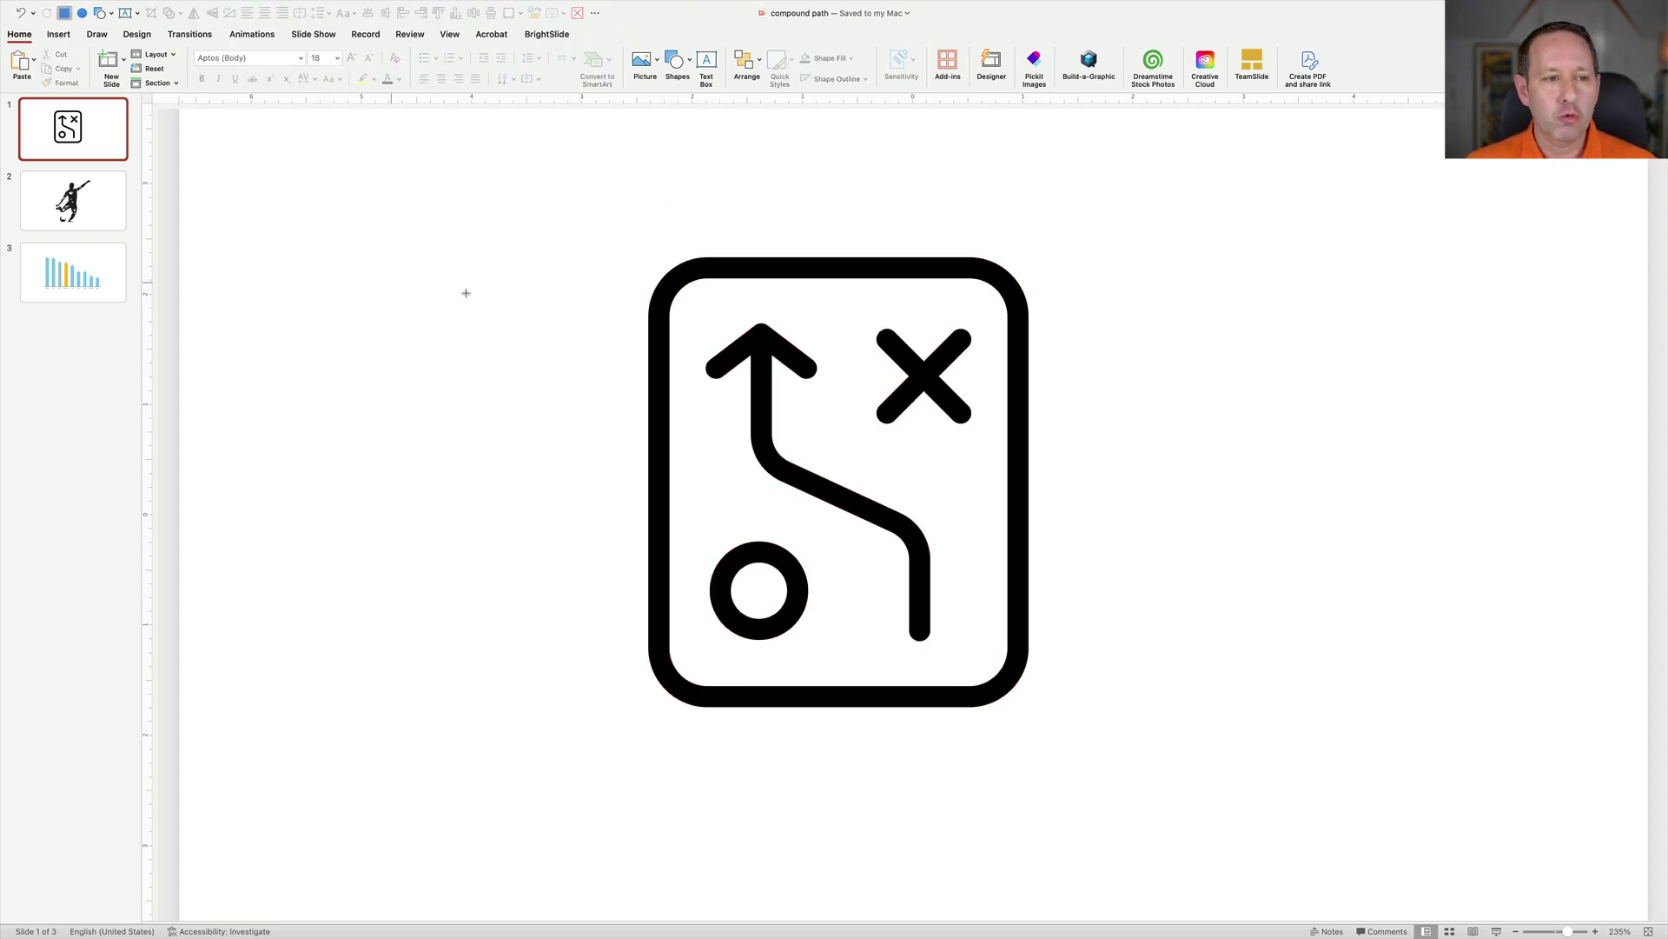
# Draw a rectangle over the icon, send it backward, and select it together with the icon
pyautogui.moveTo(587, 203)
pyautogui.mouseDown()
pyautogui.moveTo(839, 688)
pyautogui.moveTo(1103, 832)
pyautogui.moveTo(1102, 801)
pyautogui.moveTo(1091, 812)
pyautogui.mouseUp()
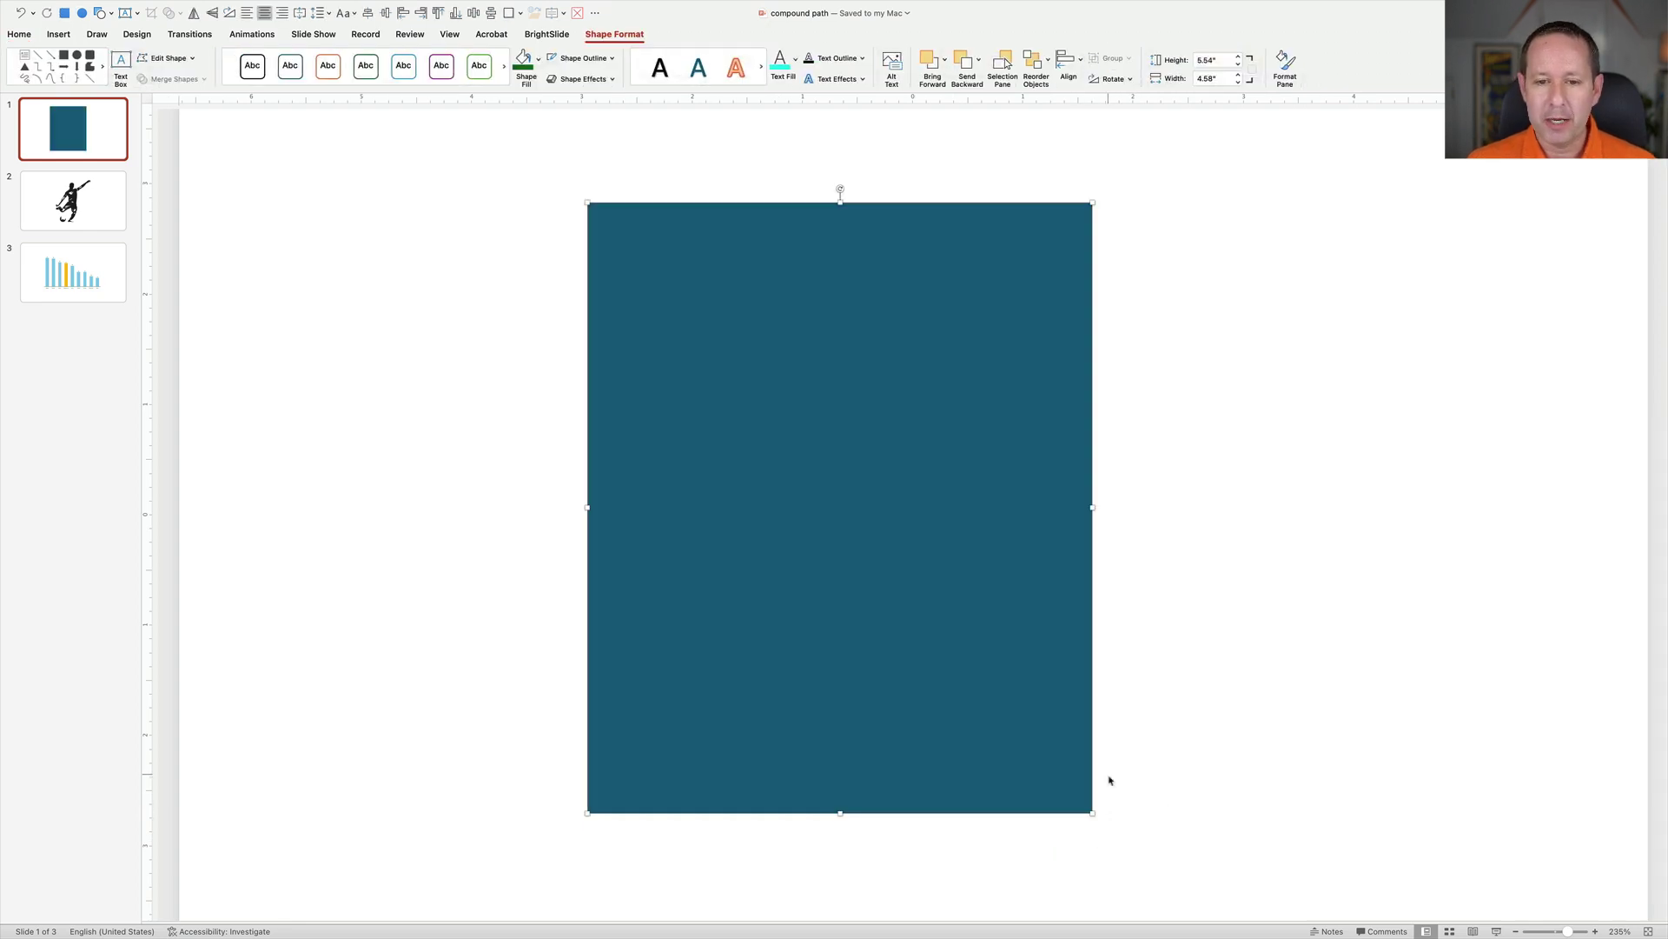
pyautogui.click(965, 62)
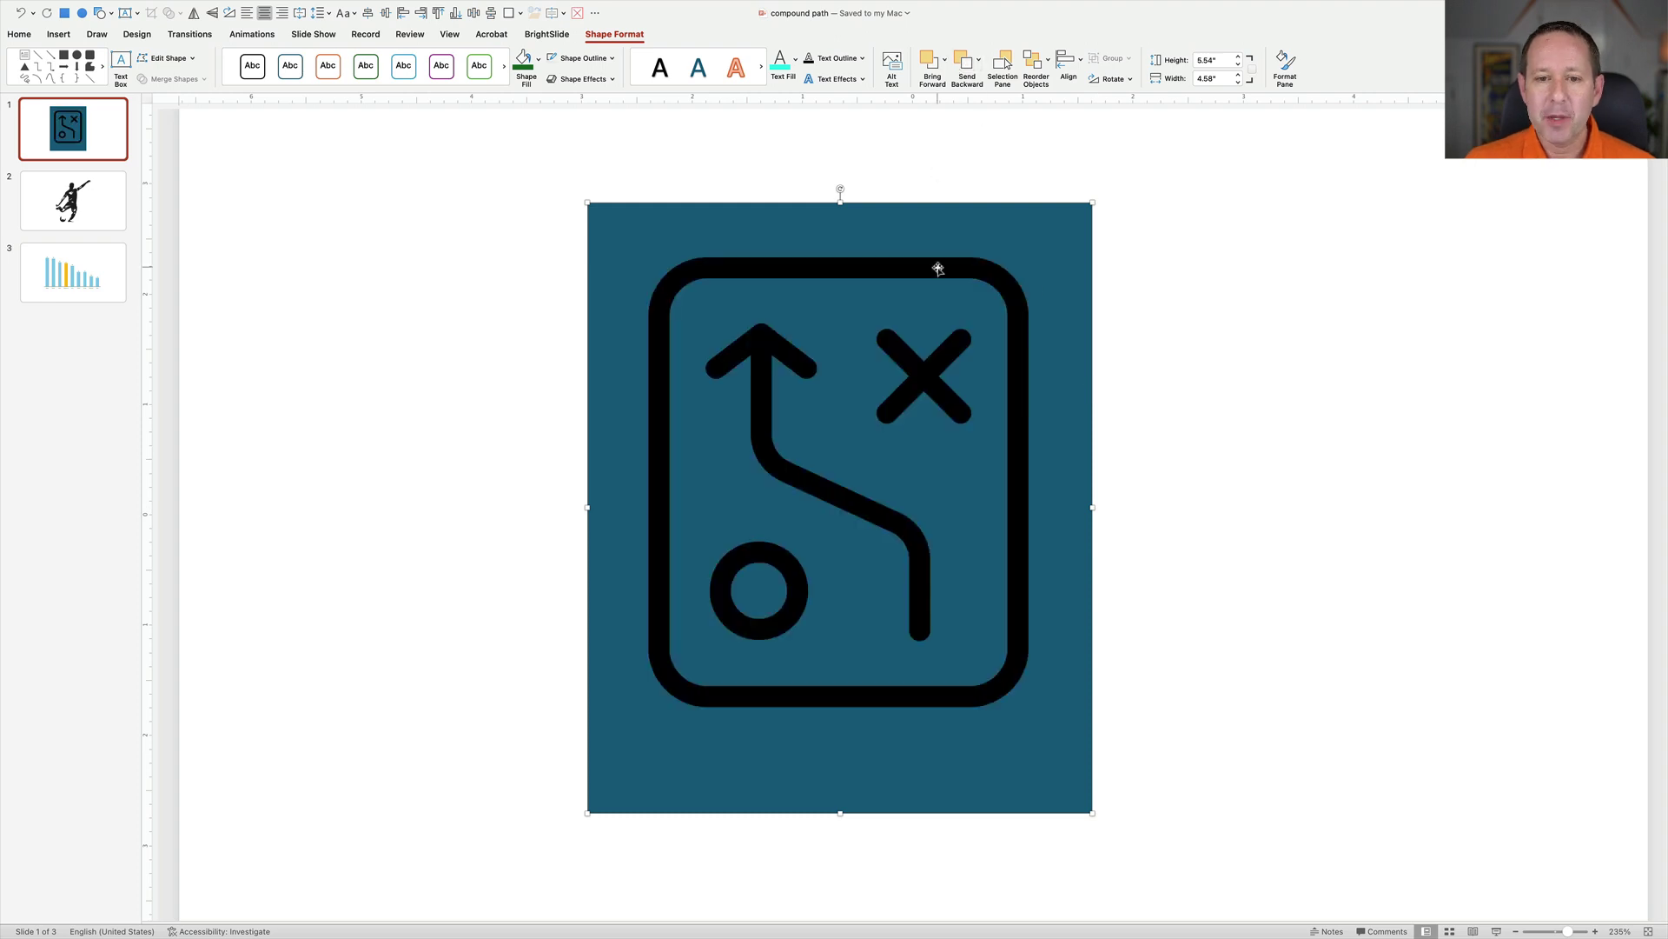
pyautogui.keyDown('shift'); pyautogui.click(941, 266); pyautogui.keyUp('shift')
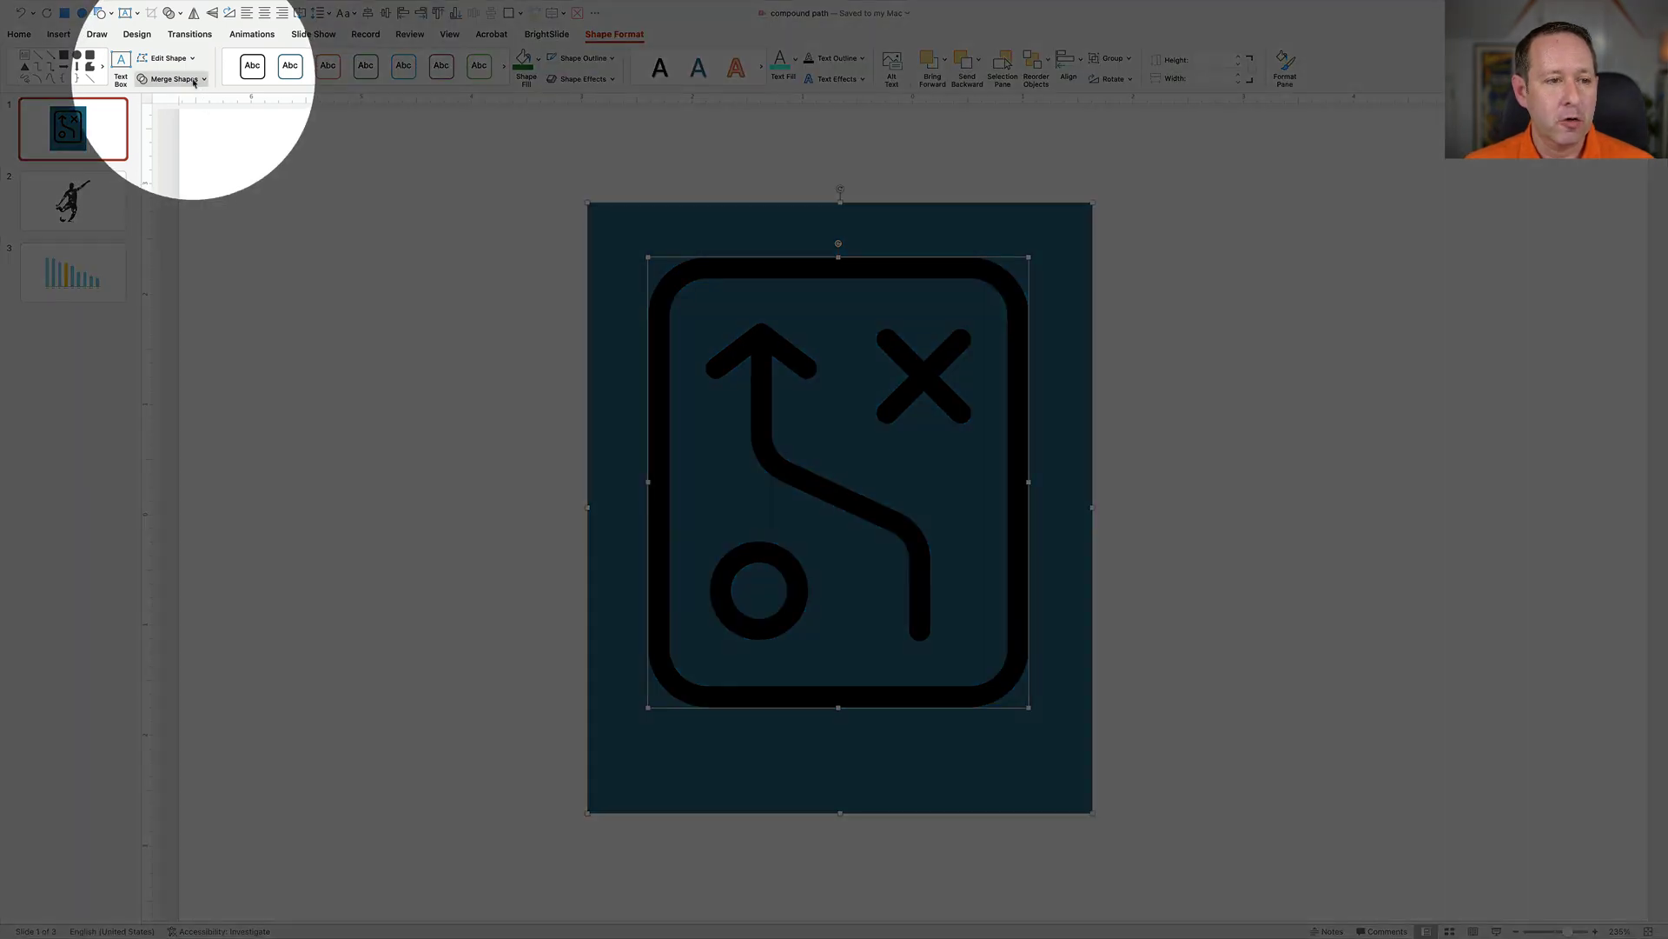
# Fragment the icon and the rectangle into separate pieces with Merge Shapes
pyautogui.click(196, 80)
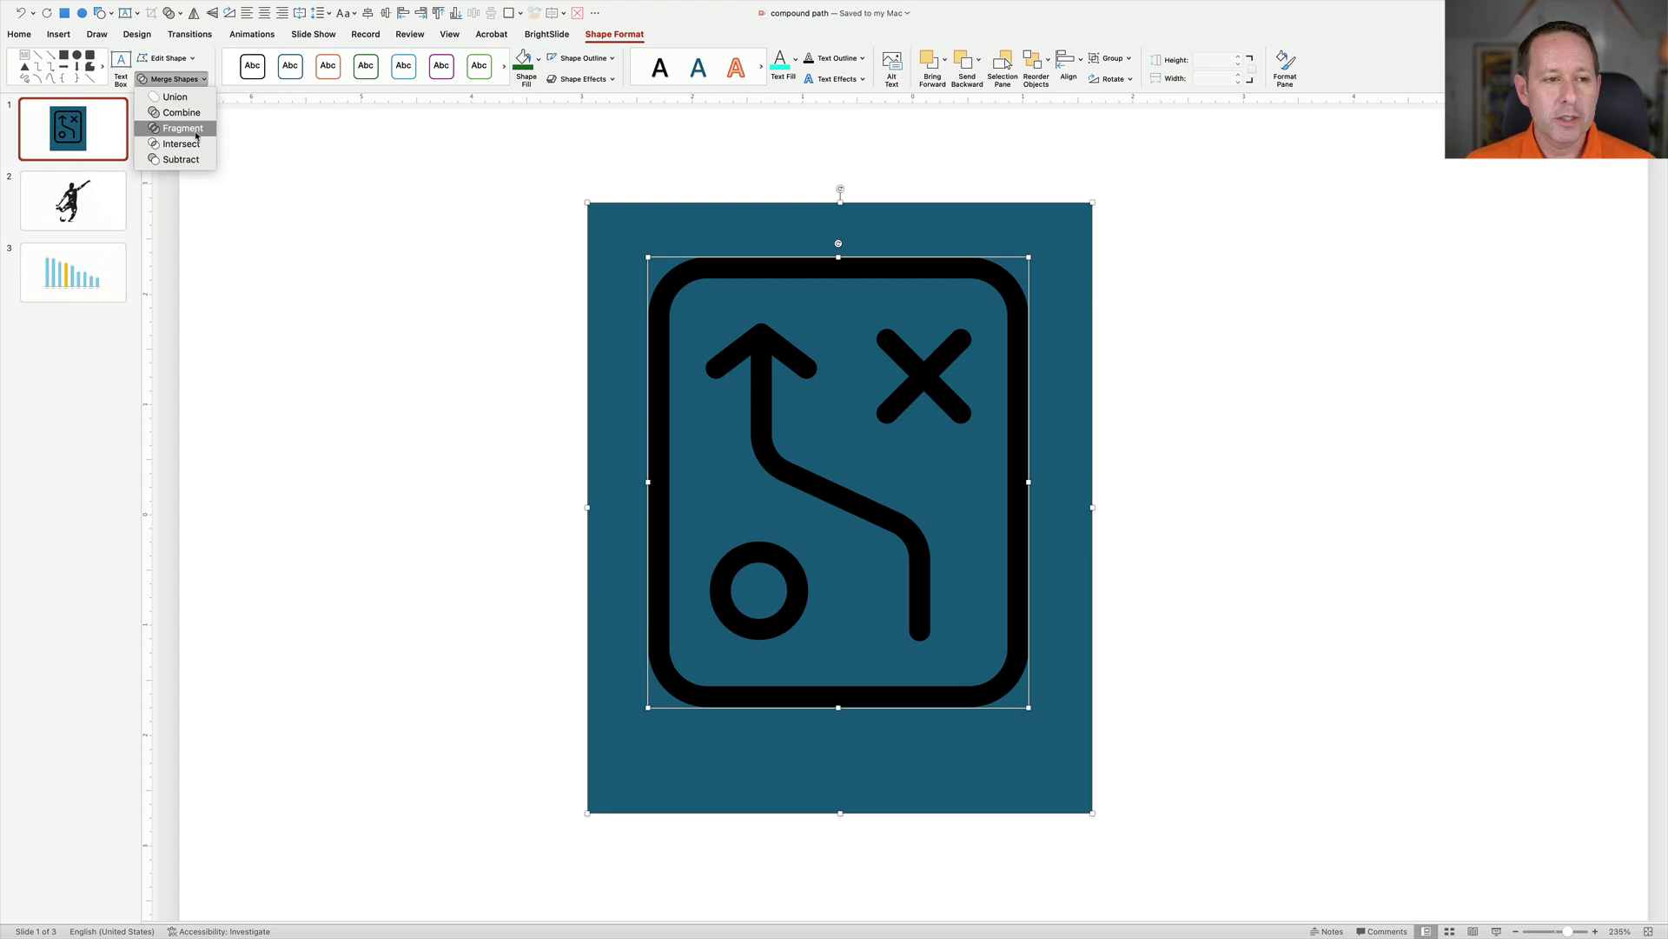
pyautogui.click(196, 132)
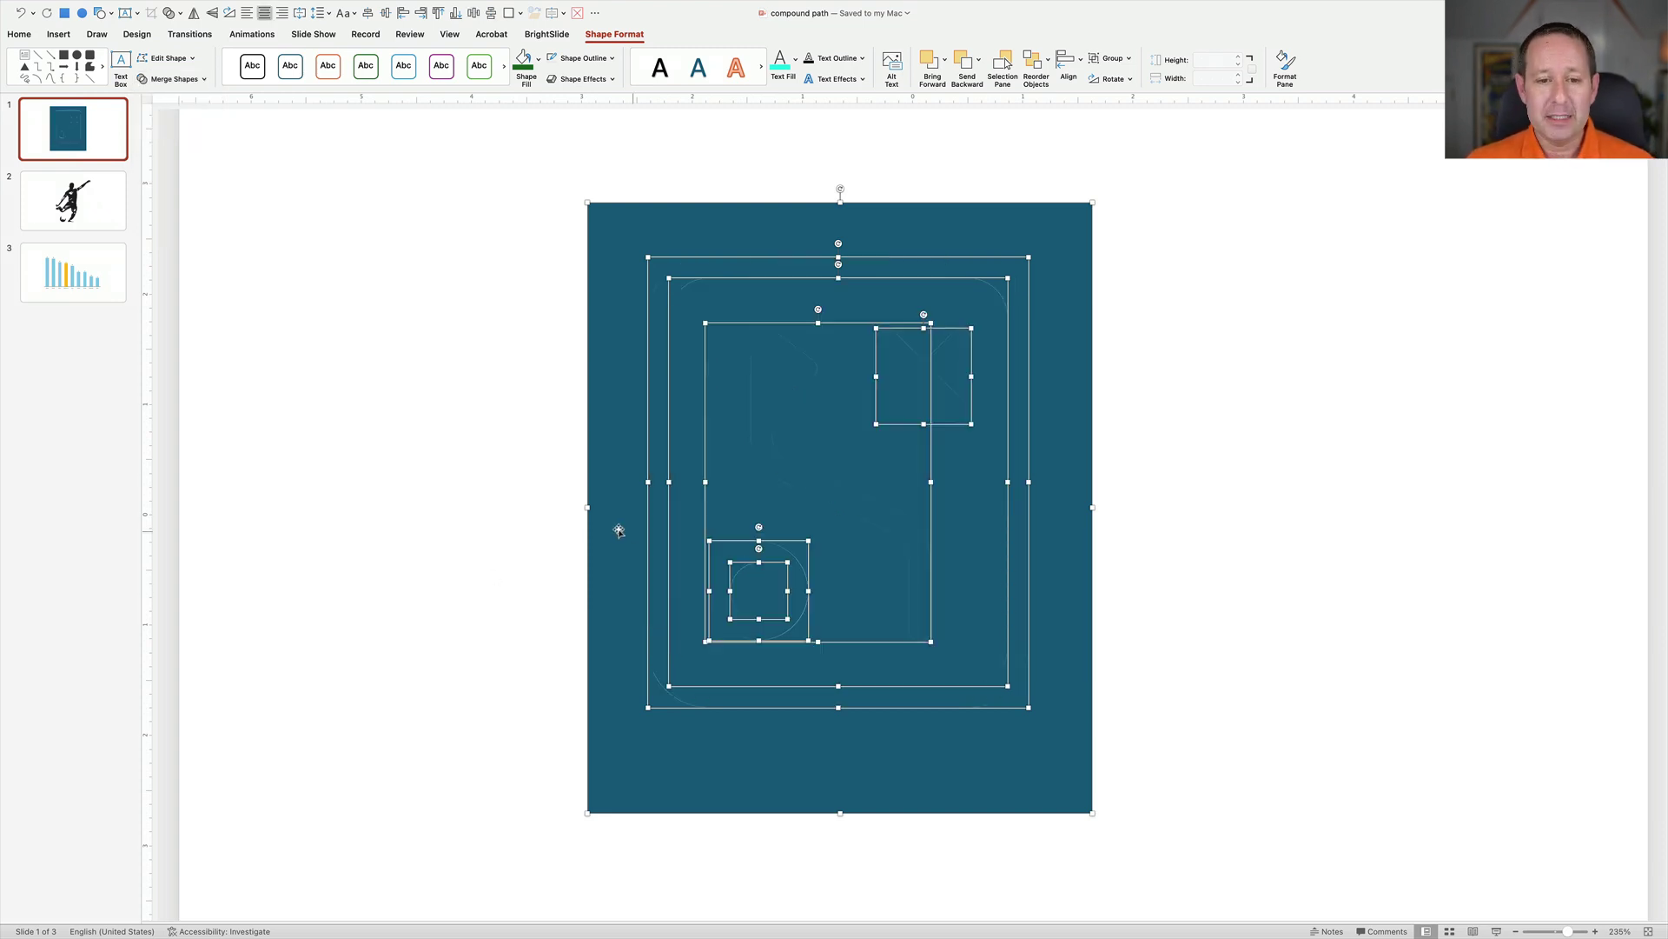
pyautogui.click(548, 506)
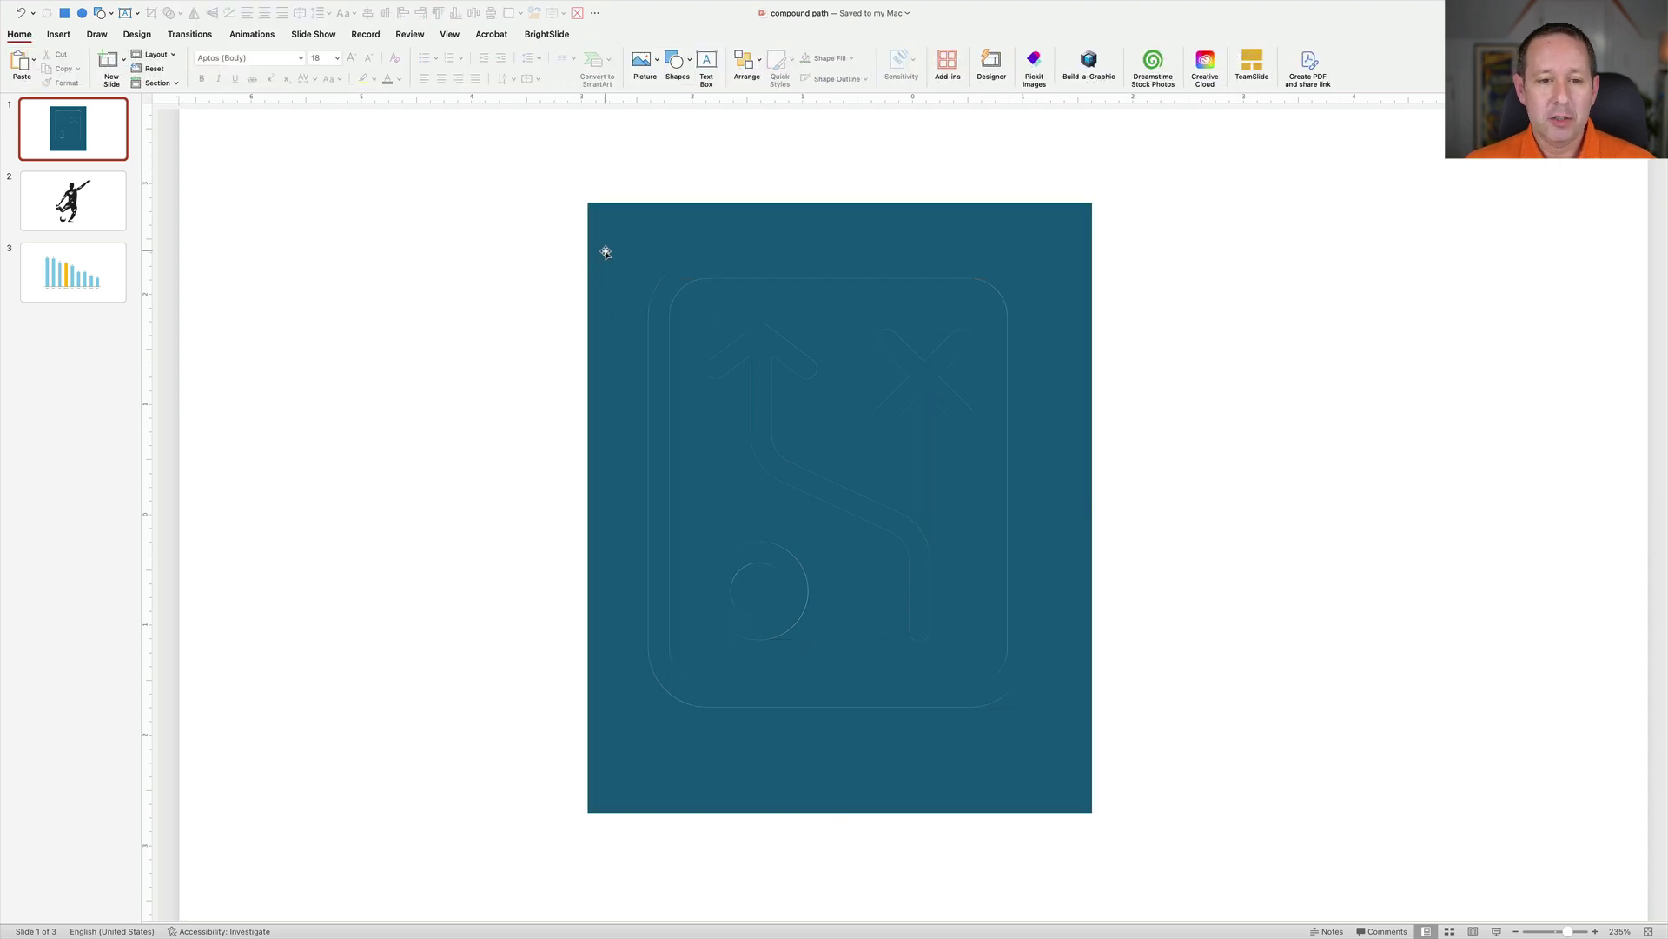
# Delete the leftover background square and the filler piece
pyautogui.moveTo(606, 253); pyautogui.dragTo(1046, 268)
pyautogui.press('Delete')
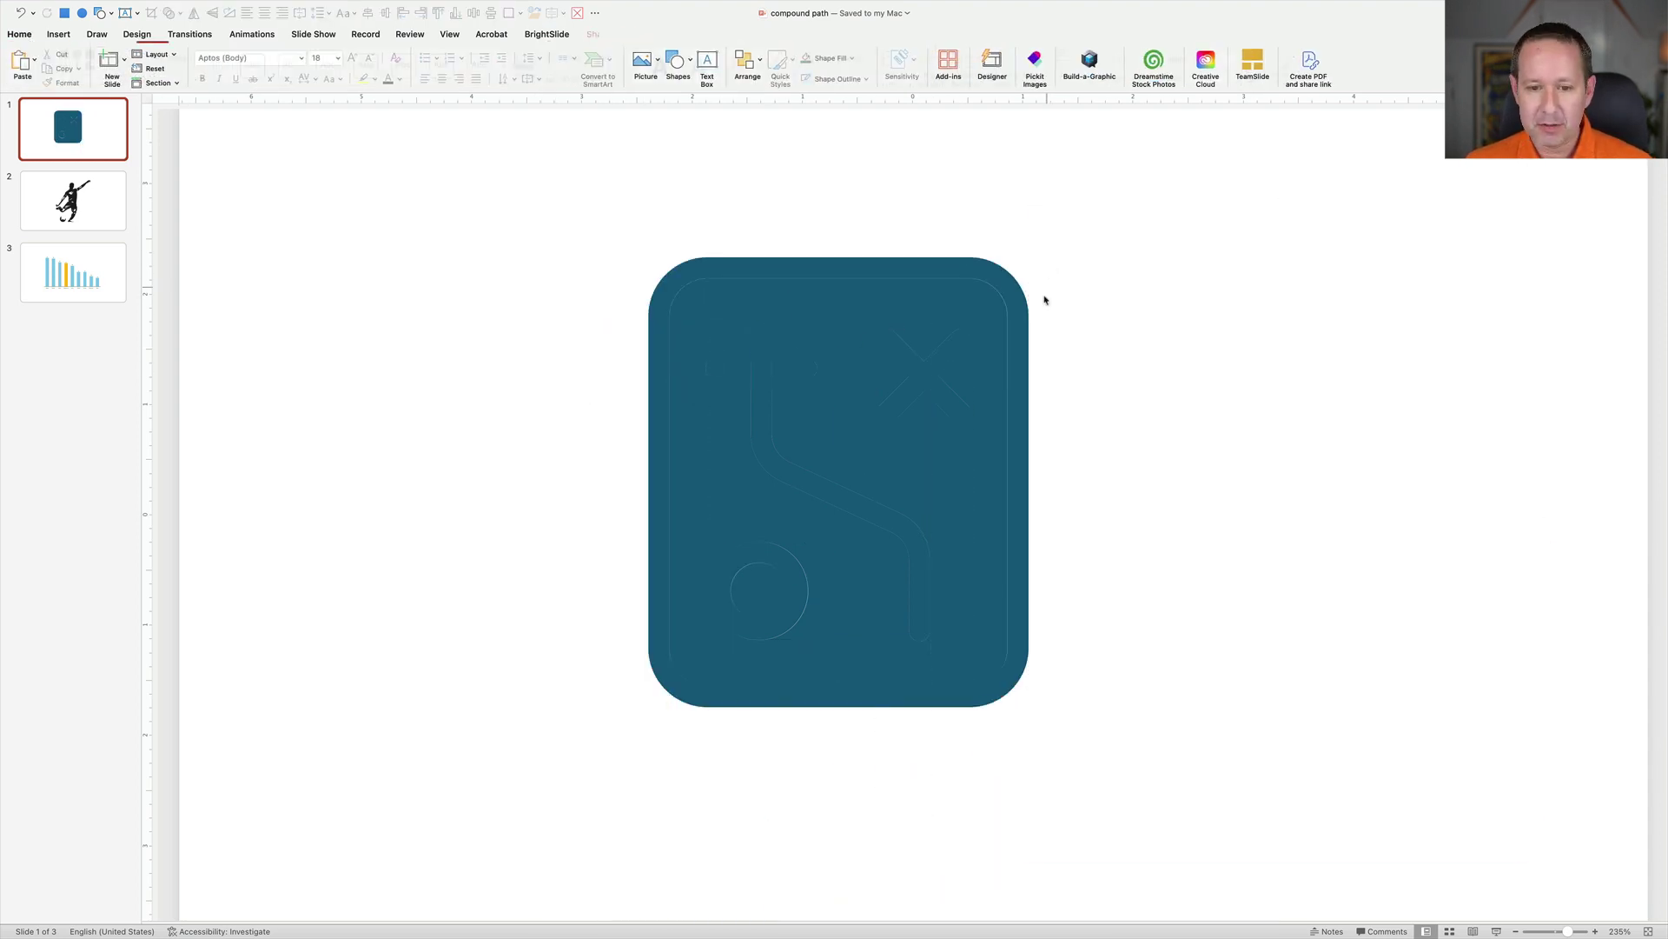
pyautogui.click(832, 306)
pyautogui.press('Delete')
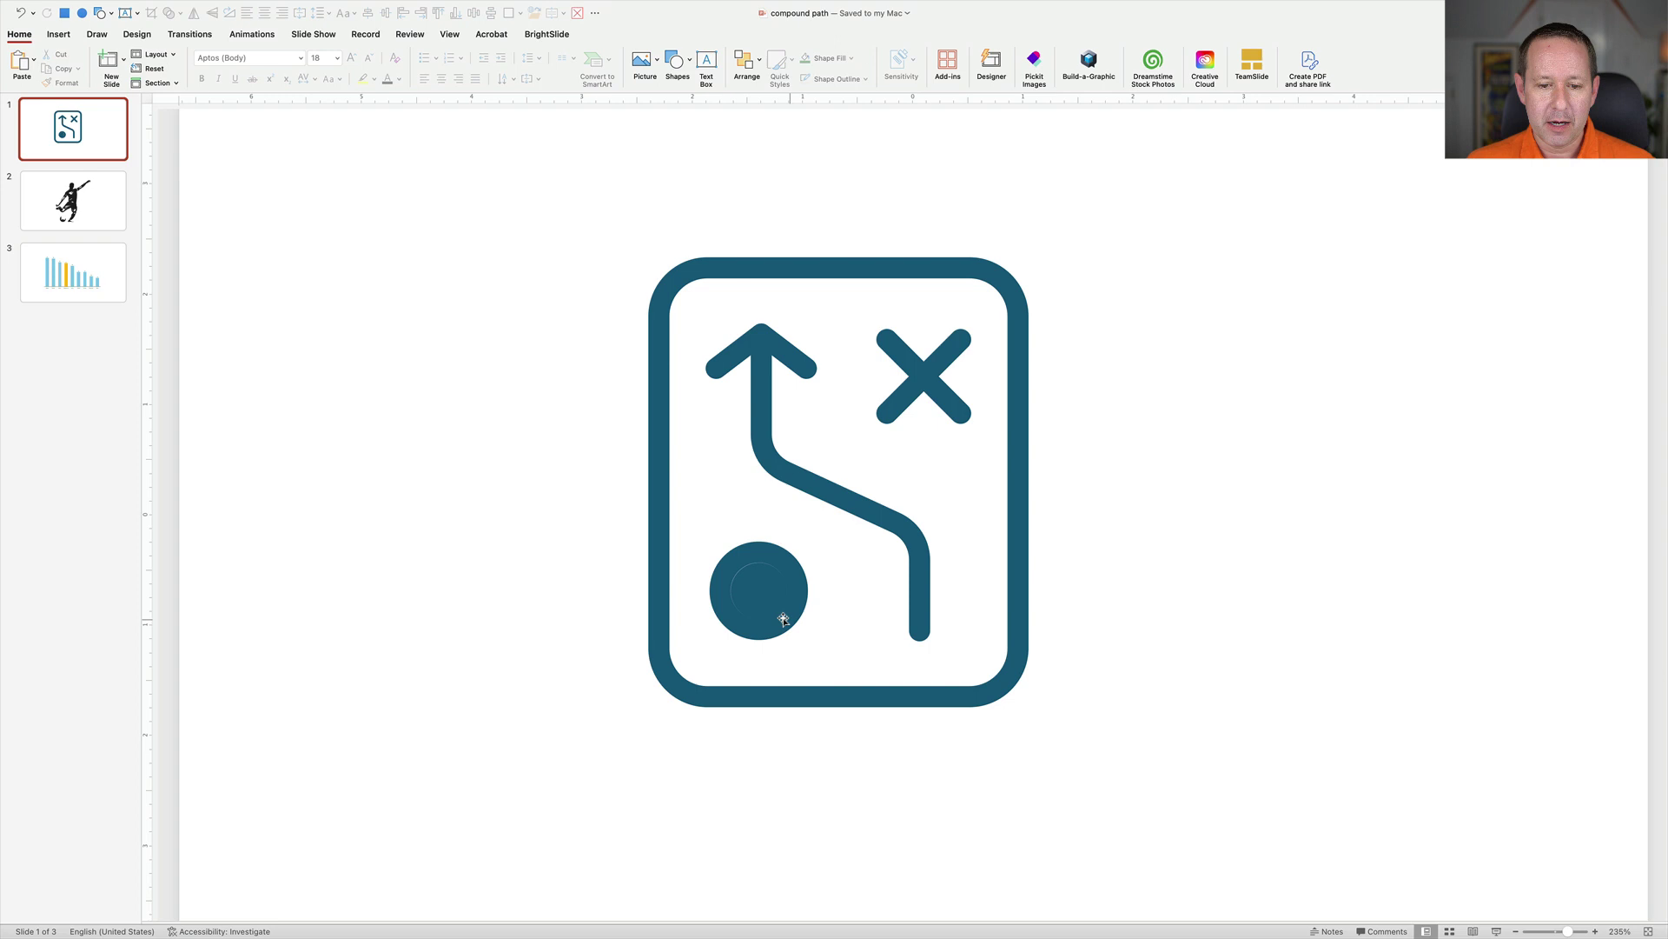
# Select the circle and arrow pieces and drag the arrow to confirm it is separate
pyautogui.click(768, 604)
pyautogui.click(768, 605)
pyautogui.moveTo(782, 472)
pyautogui.mouseDown()
pyautogui.moveTo(912, 440)
pyautogui.moveTo(804, 459)
pyautogui.mouseUp()
# Undo the arrow move and colour the arrow path green
pyautogui.press('super+z')
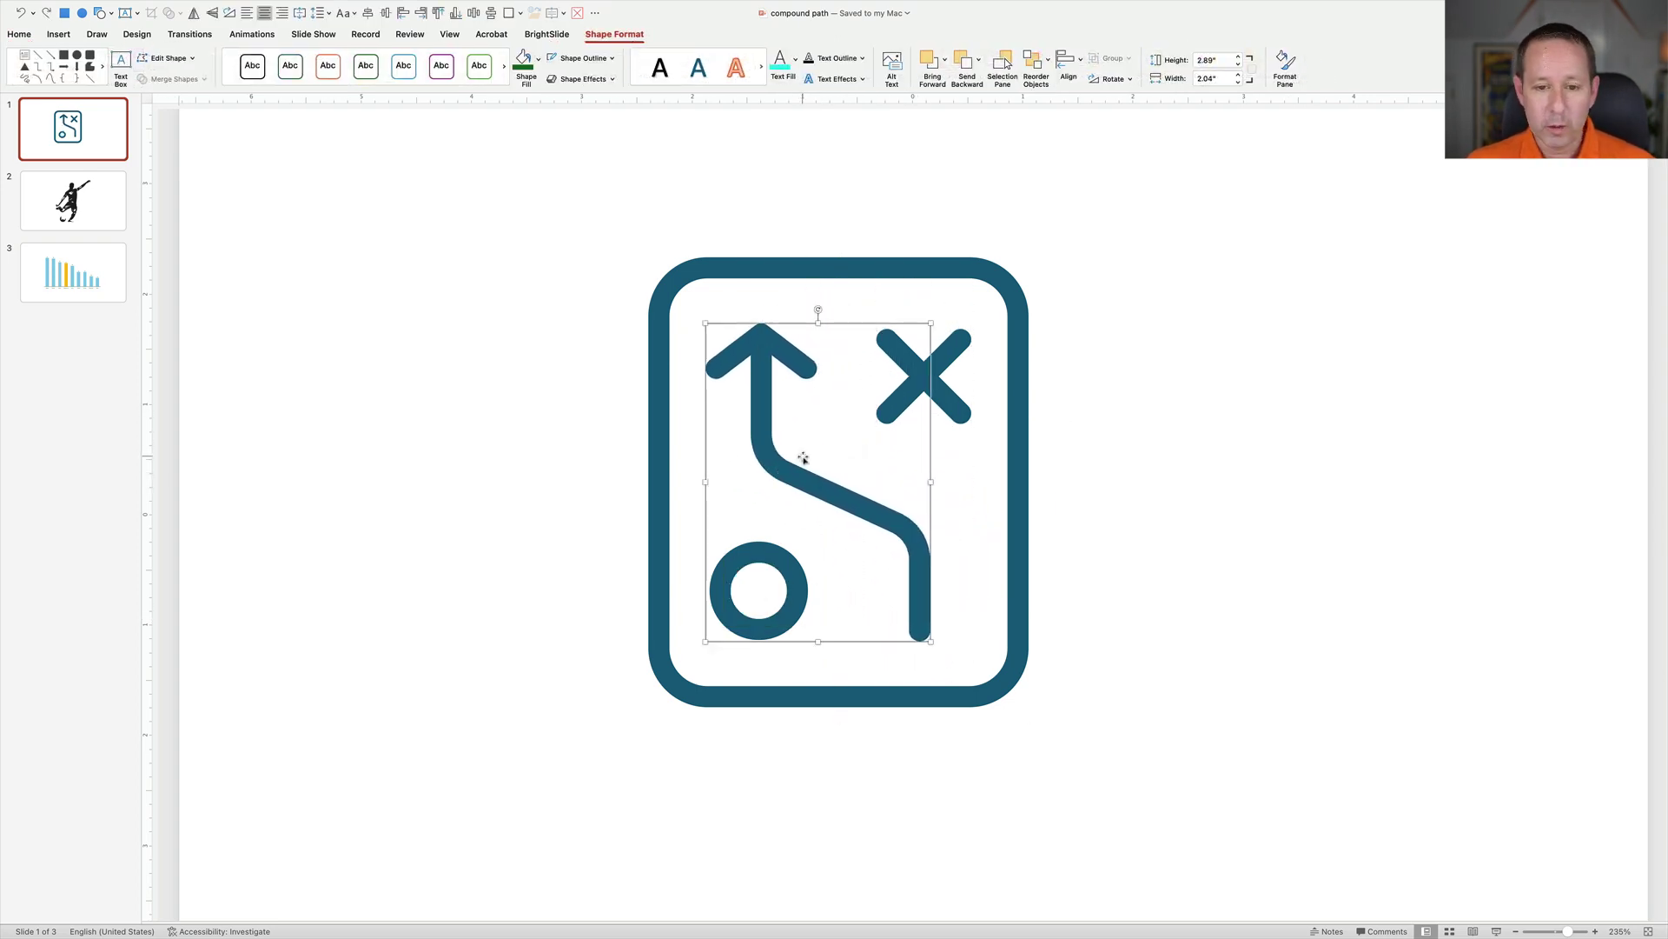
pyautogui.click(943, 358)
pyautogui.click(968, 477)
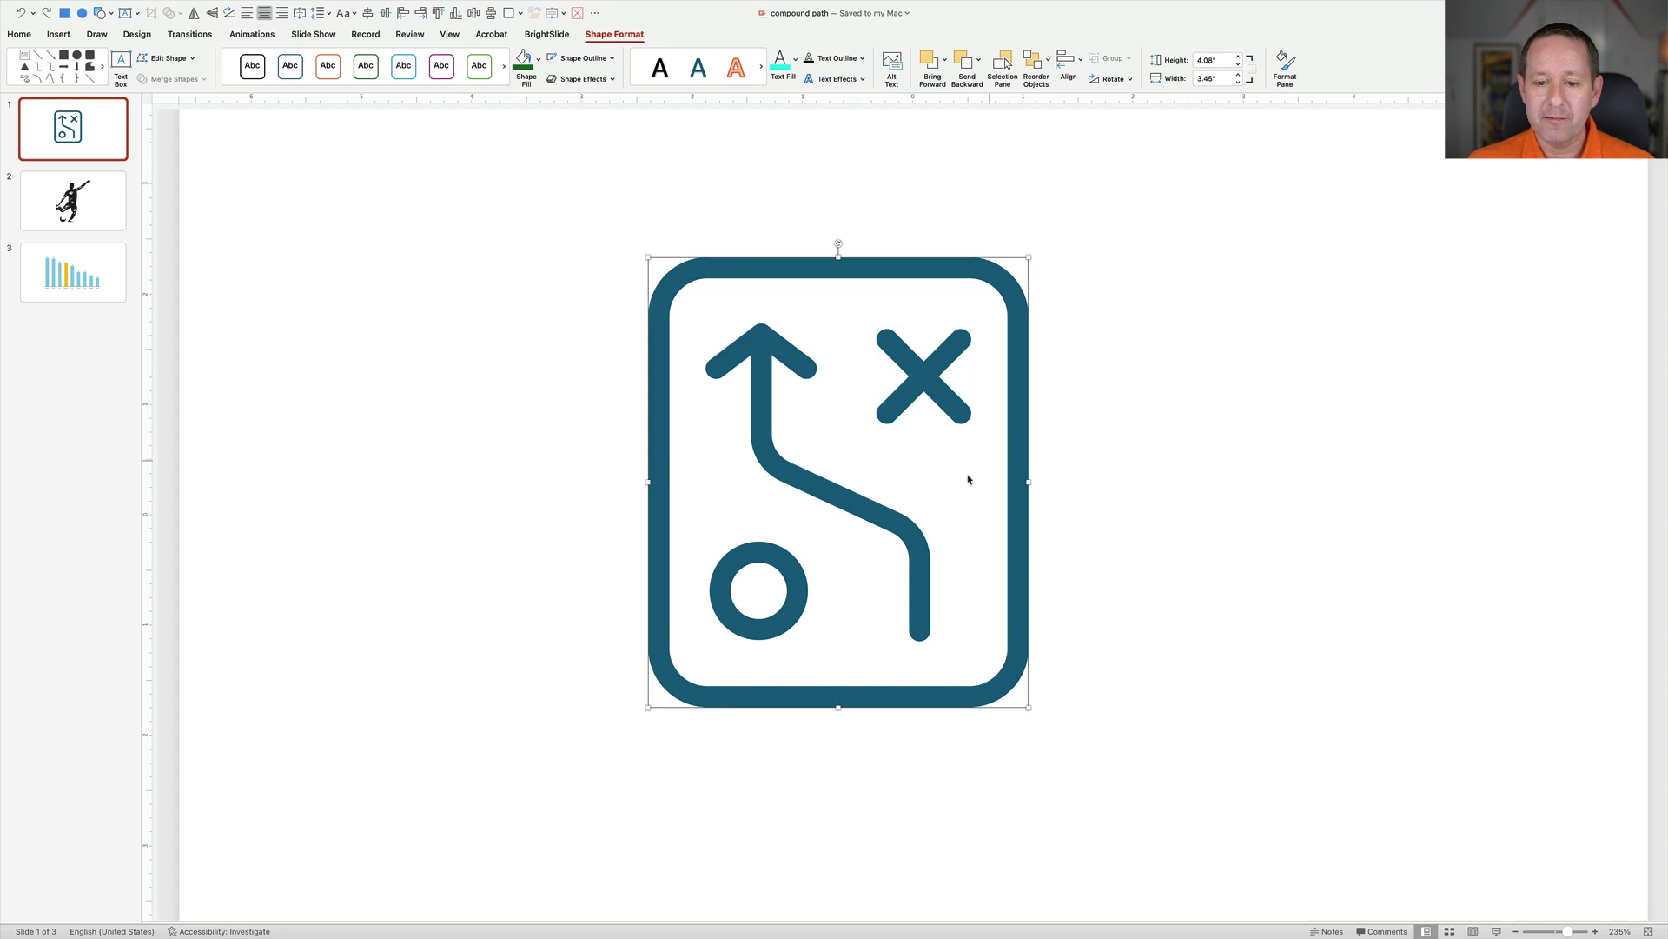
pyautogui.click(857, 502)
pyautogui.click(524, 63)
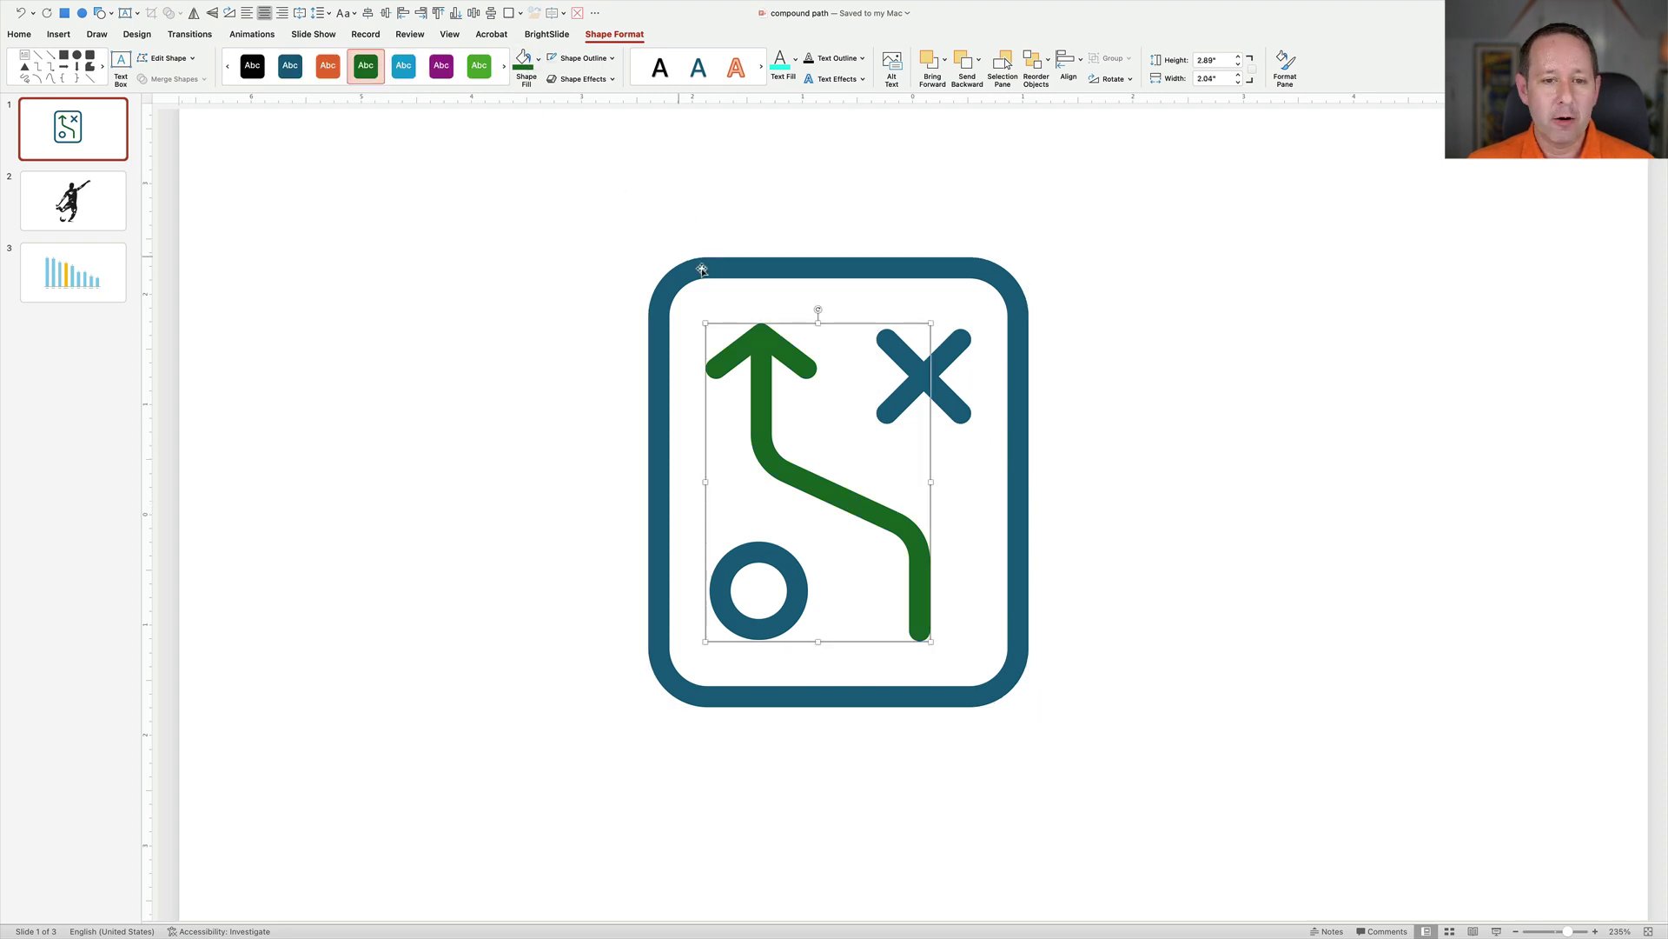
# Colour the outer rounded frame orange, then go to the soccer player slide
pyautogui.click(706, 266)
pyautogui.click(338, 77)
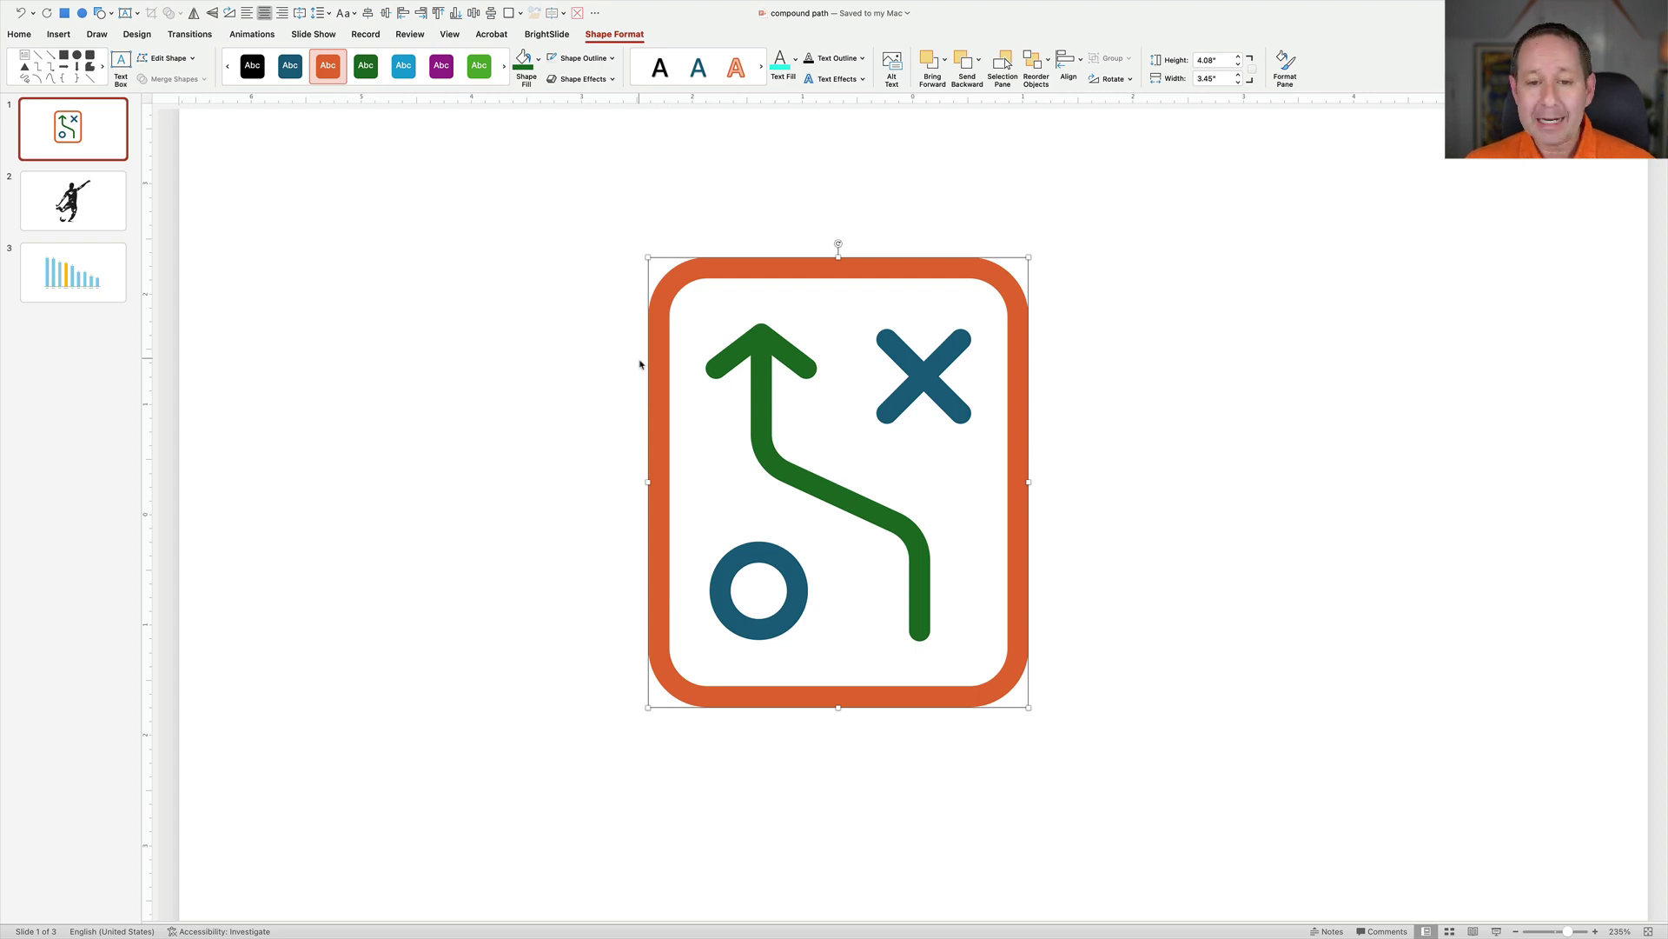
pyautogui.click(77, 193)
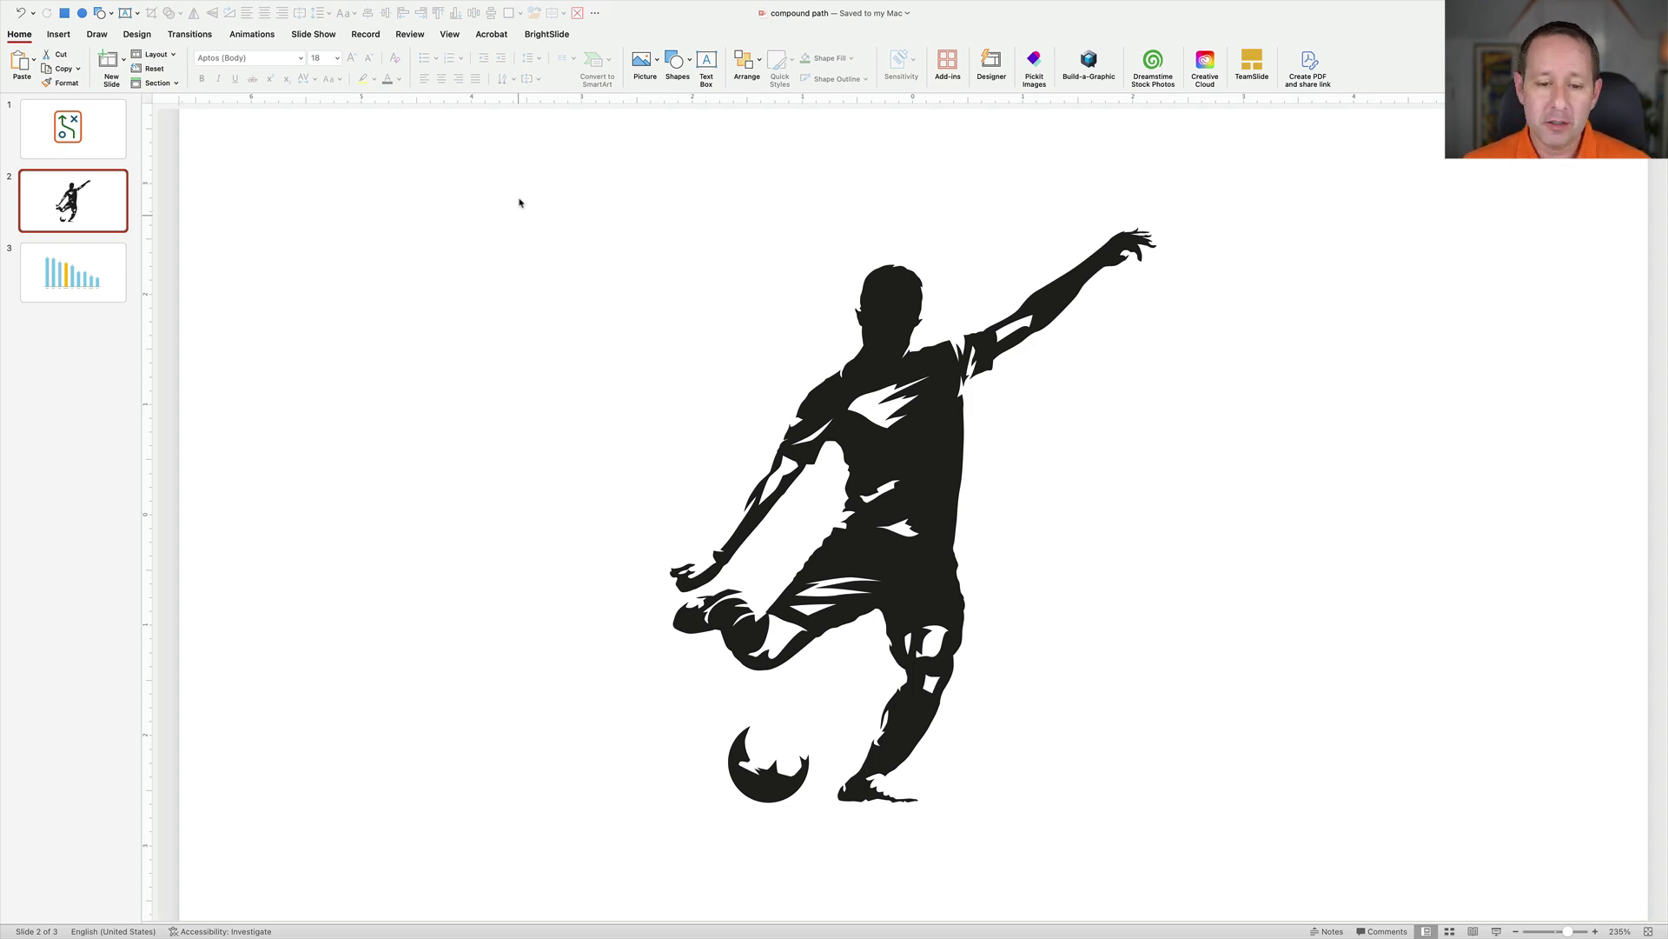
# Move the player silhouette left and up, and inspect its editable points
pyautogui.moveTo(950, 513); pyautogui.dragTo(871, 494)
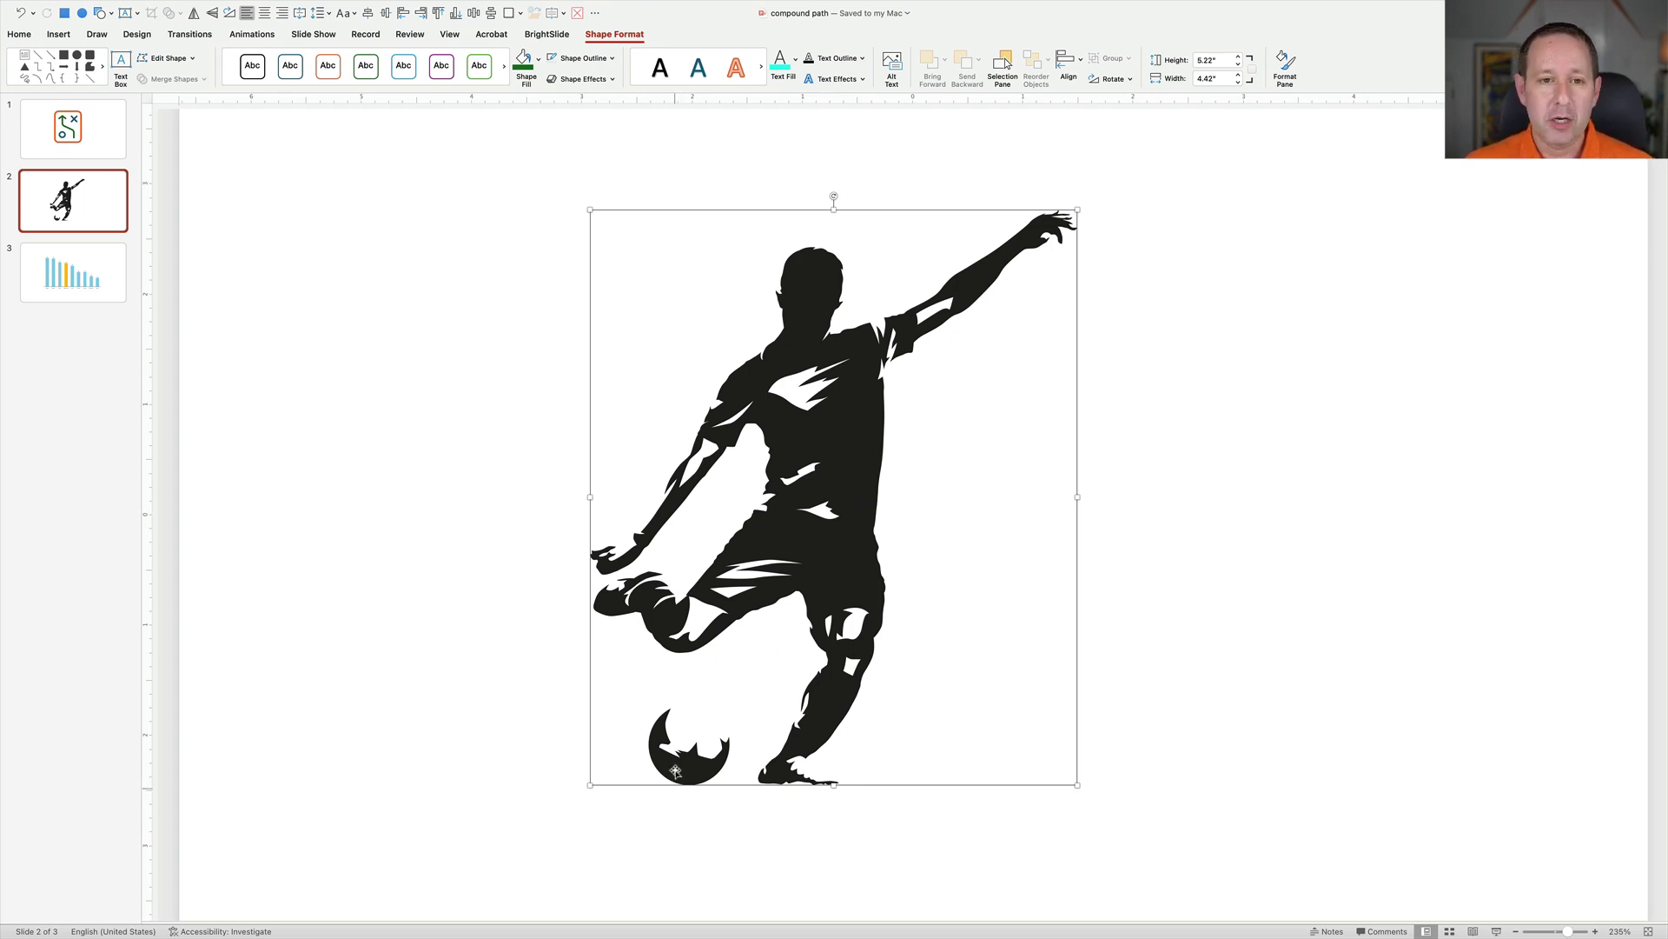
pyautogui.rightClick(858, 439)
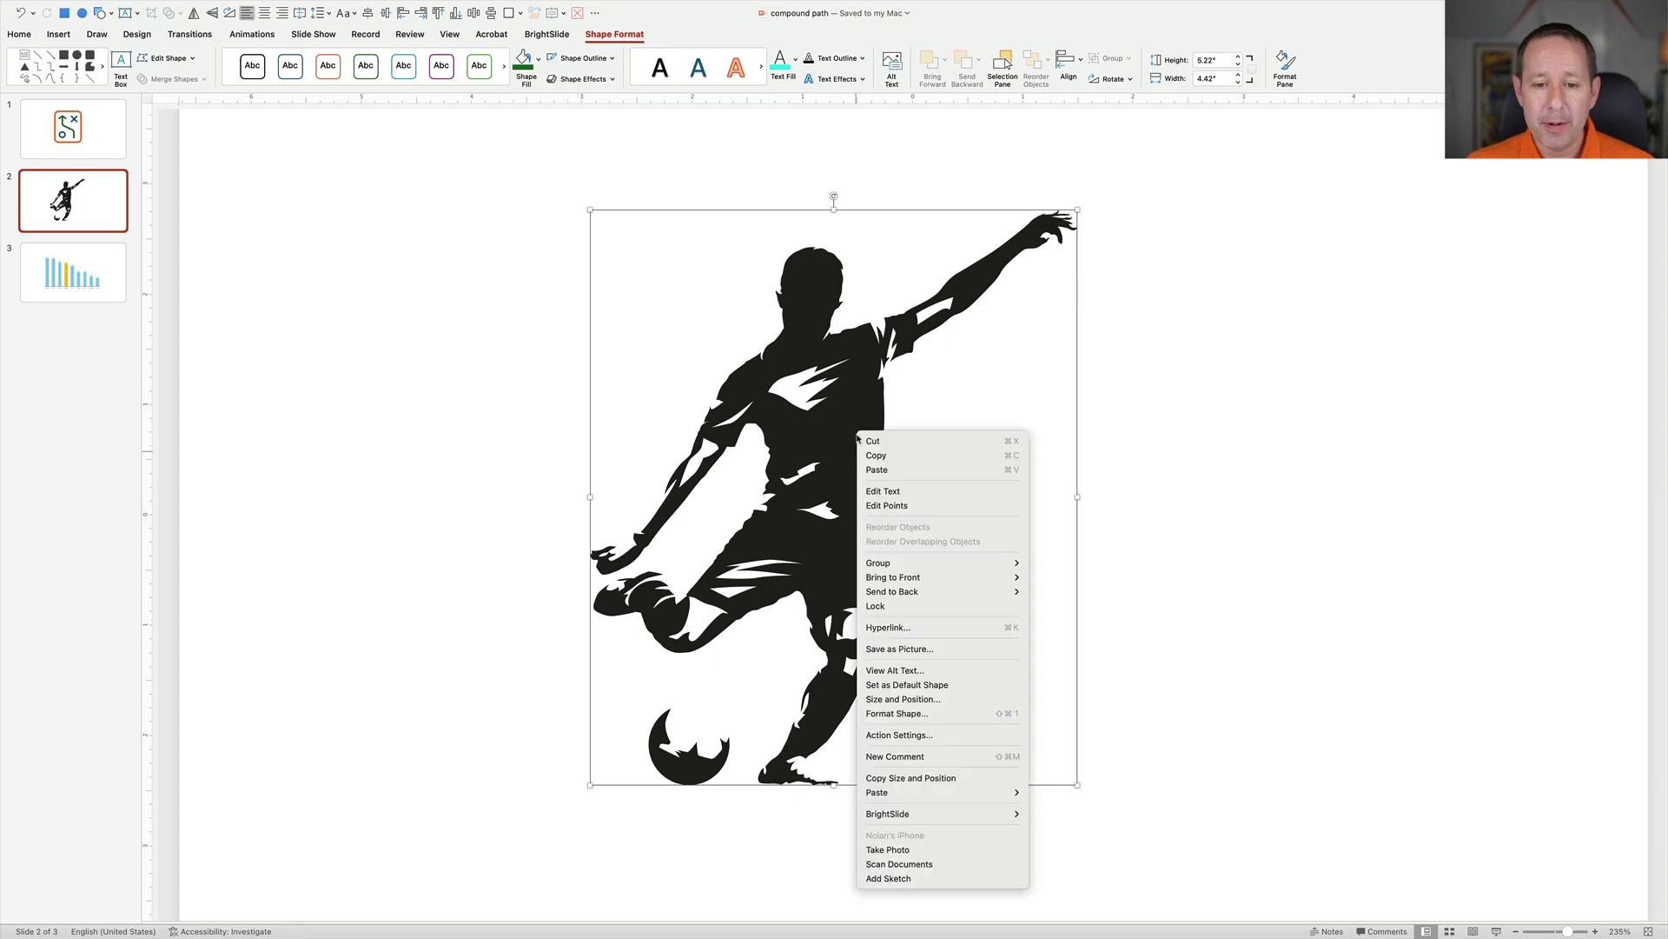
pyautogui.click(885, 506)
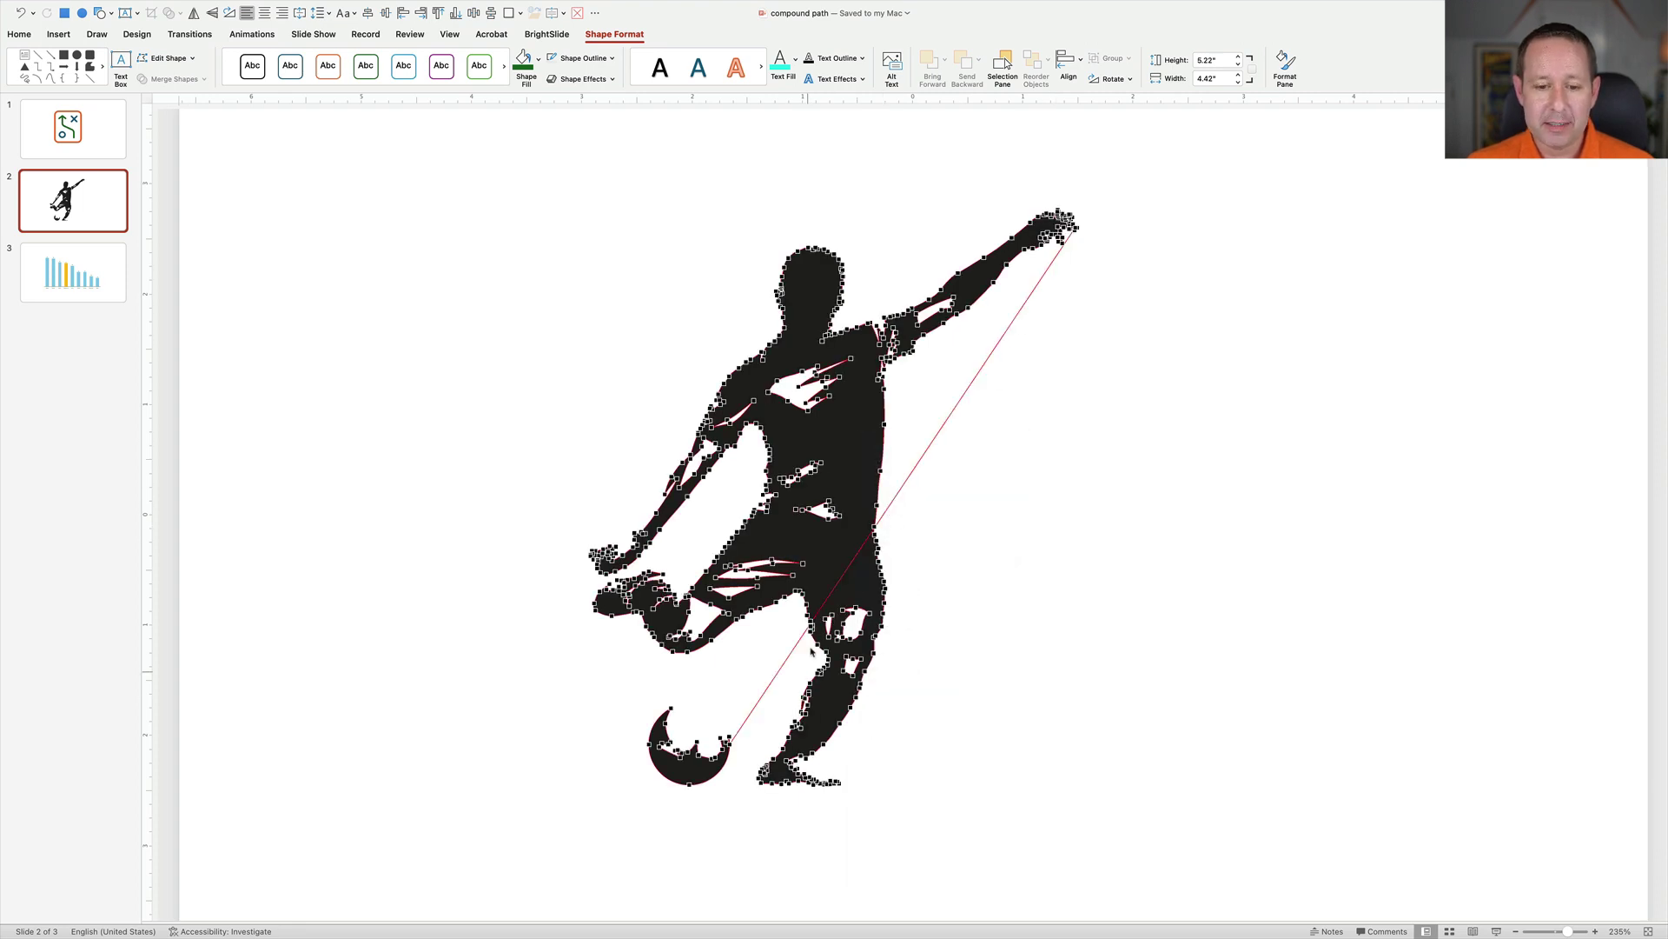
pyautogui.click(1051, 533)
# Draw a large rectangle covering the player silhouette
pyautogui.click(834, 474)
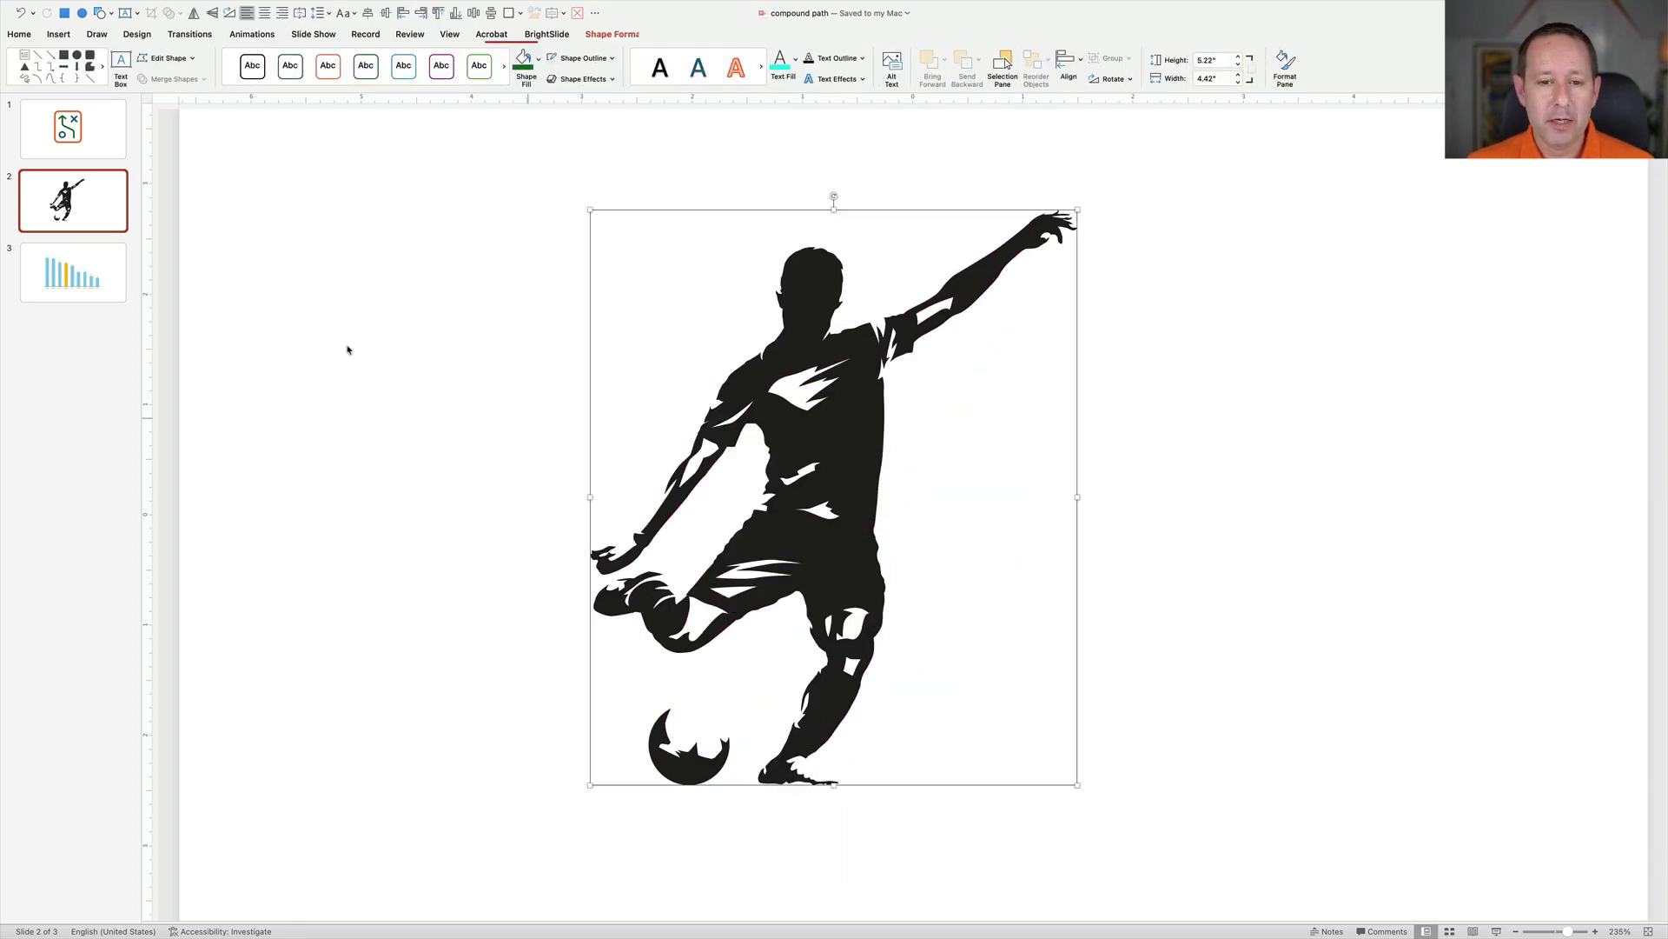
pyautogui.click(63, 12)
pyautogui.moveTo(431, 159); pyautogui.dragTo(1247, 870)
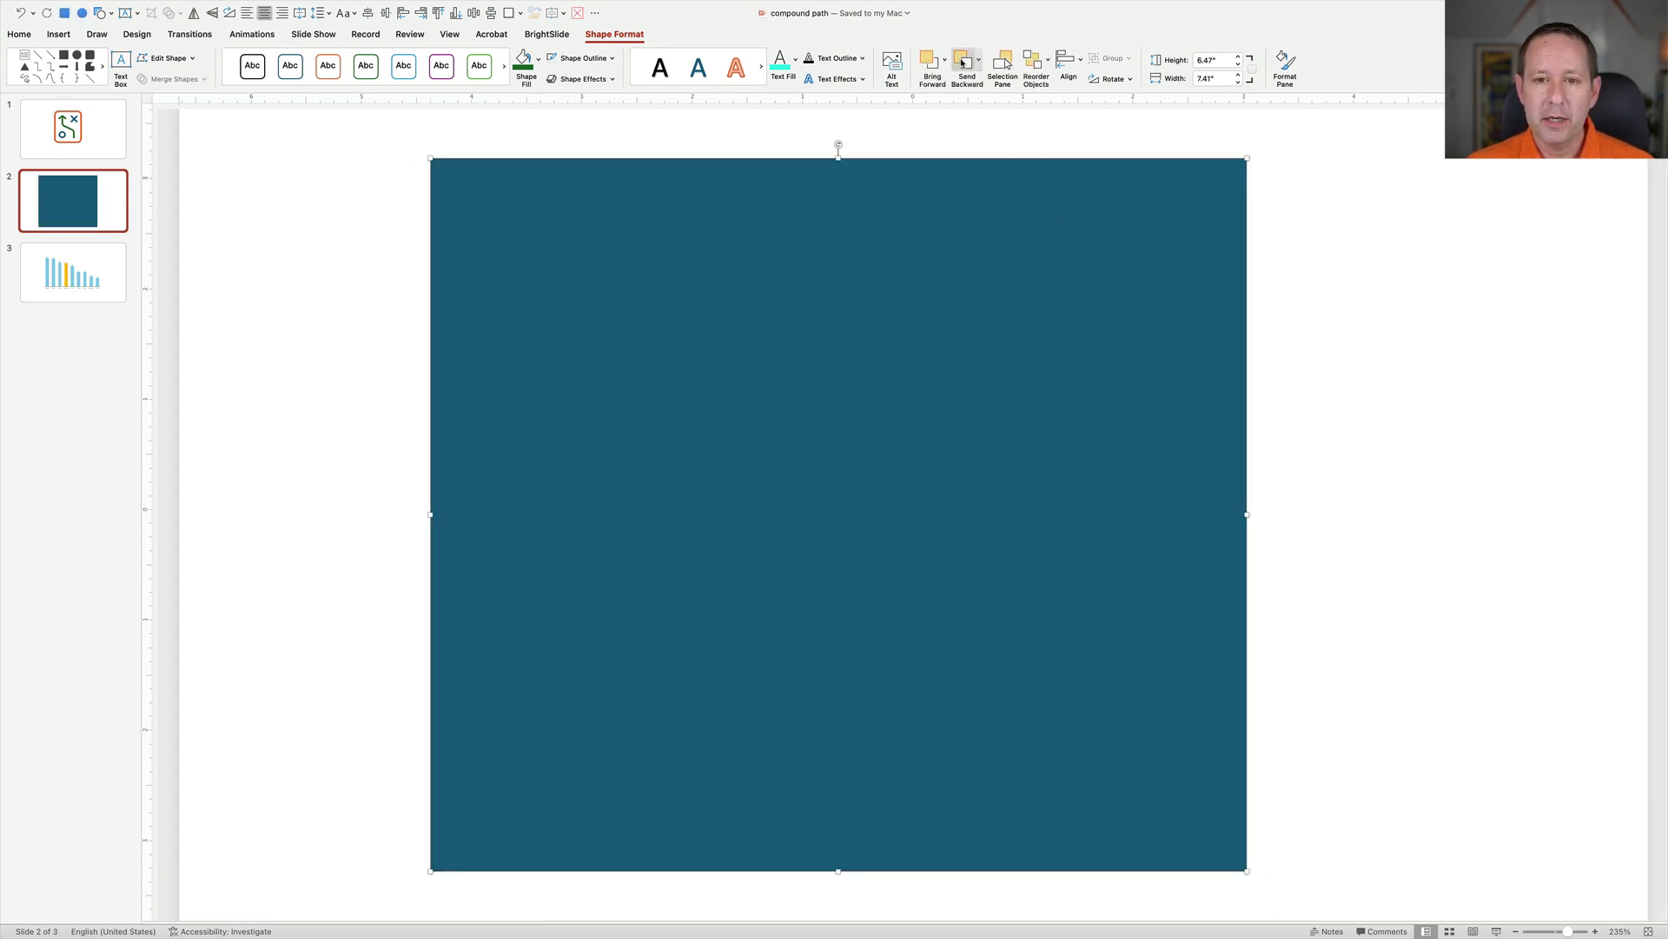
# Send the rectangle behind the player, select both, and fragment them
pyautogui.click(962, 63)
pyautogui.keyDown('shift'); pyautogui.click(837, 398); pyautogui.keyUp('shift')
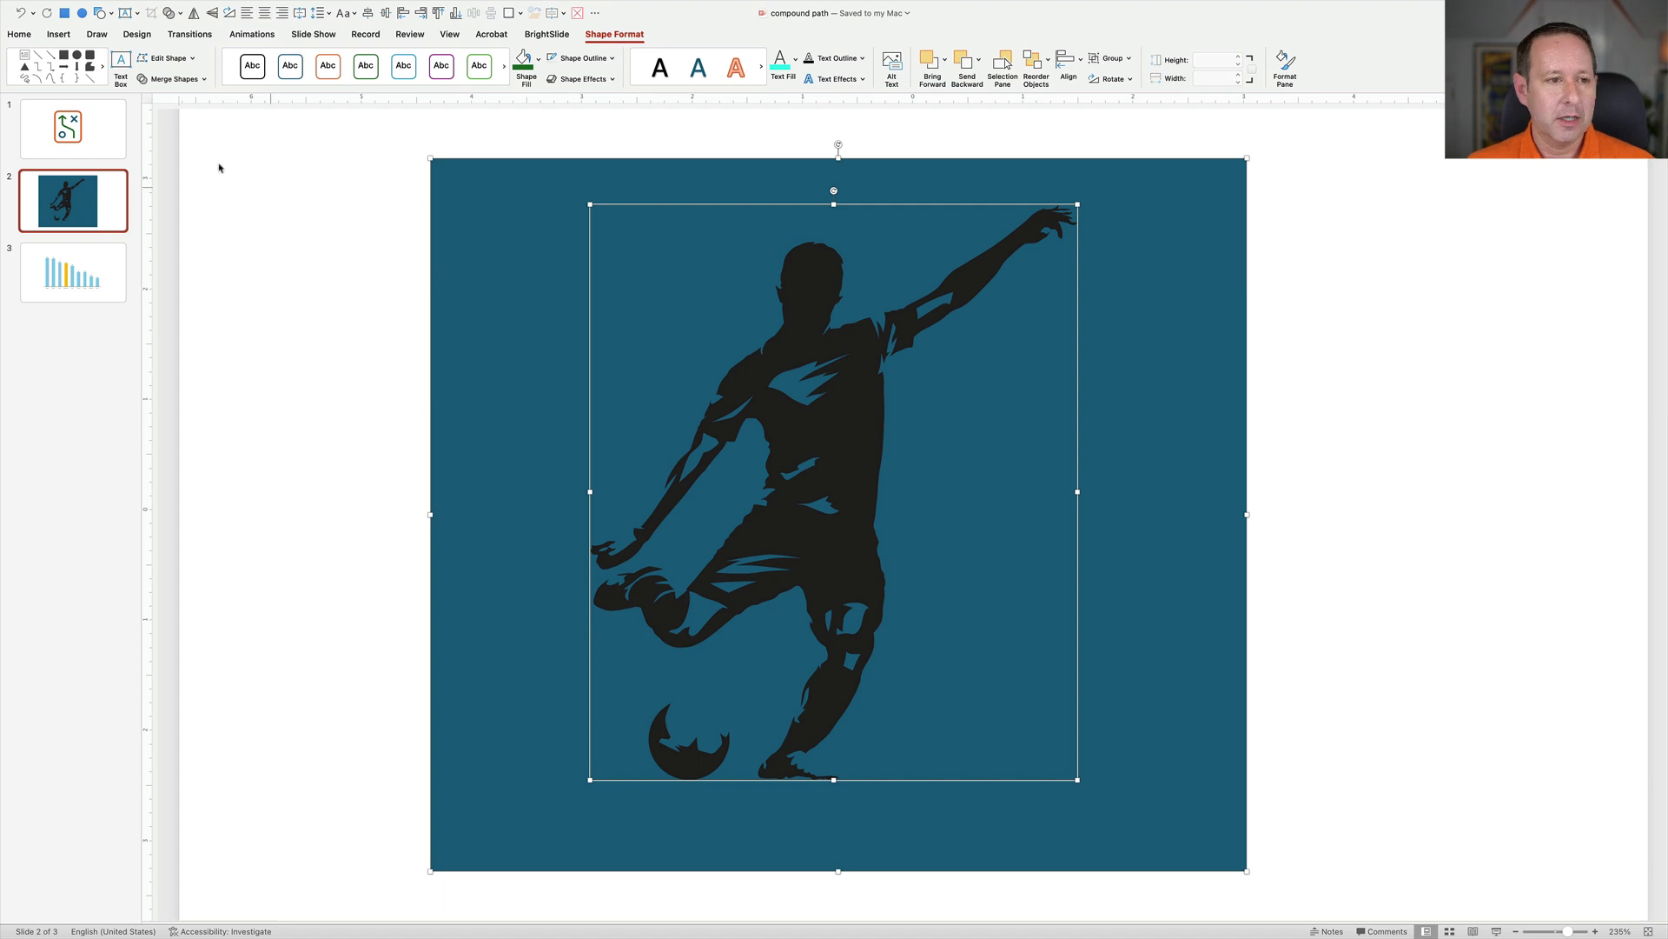
pyautogui.click(170, 79)
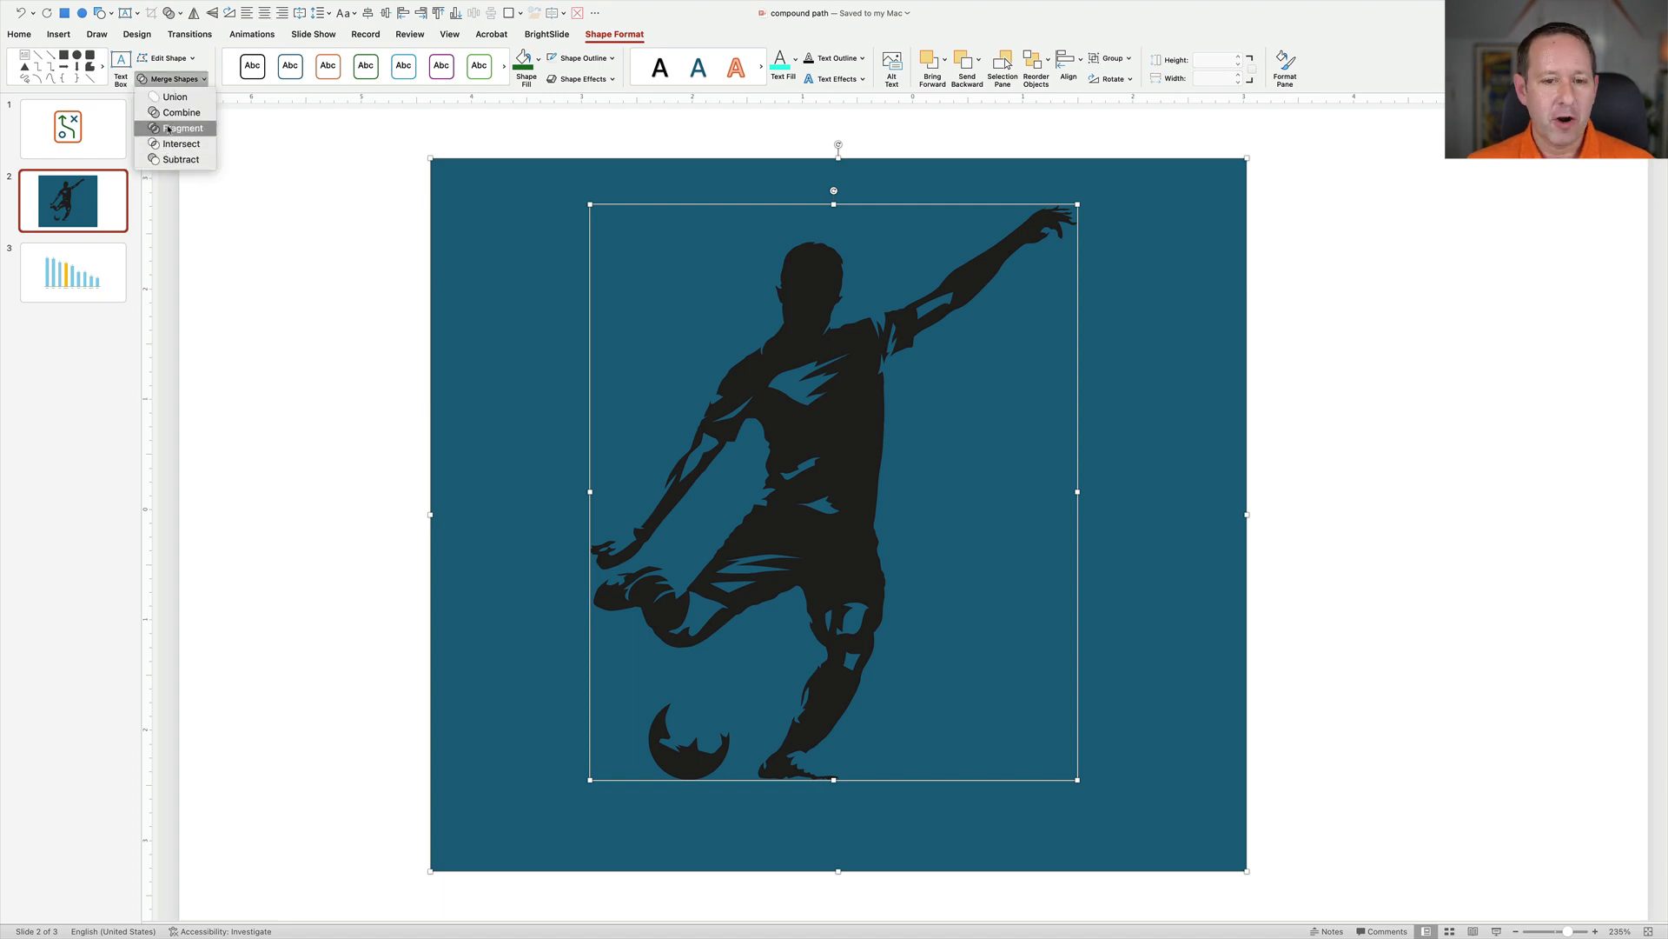
pyautogui.click(168, 128)
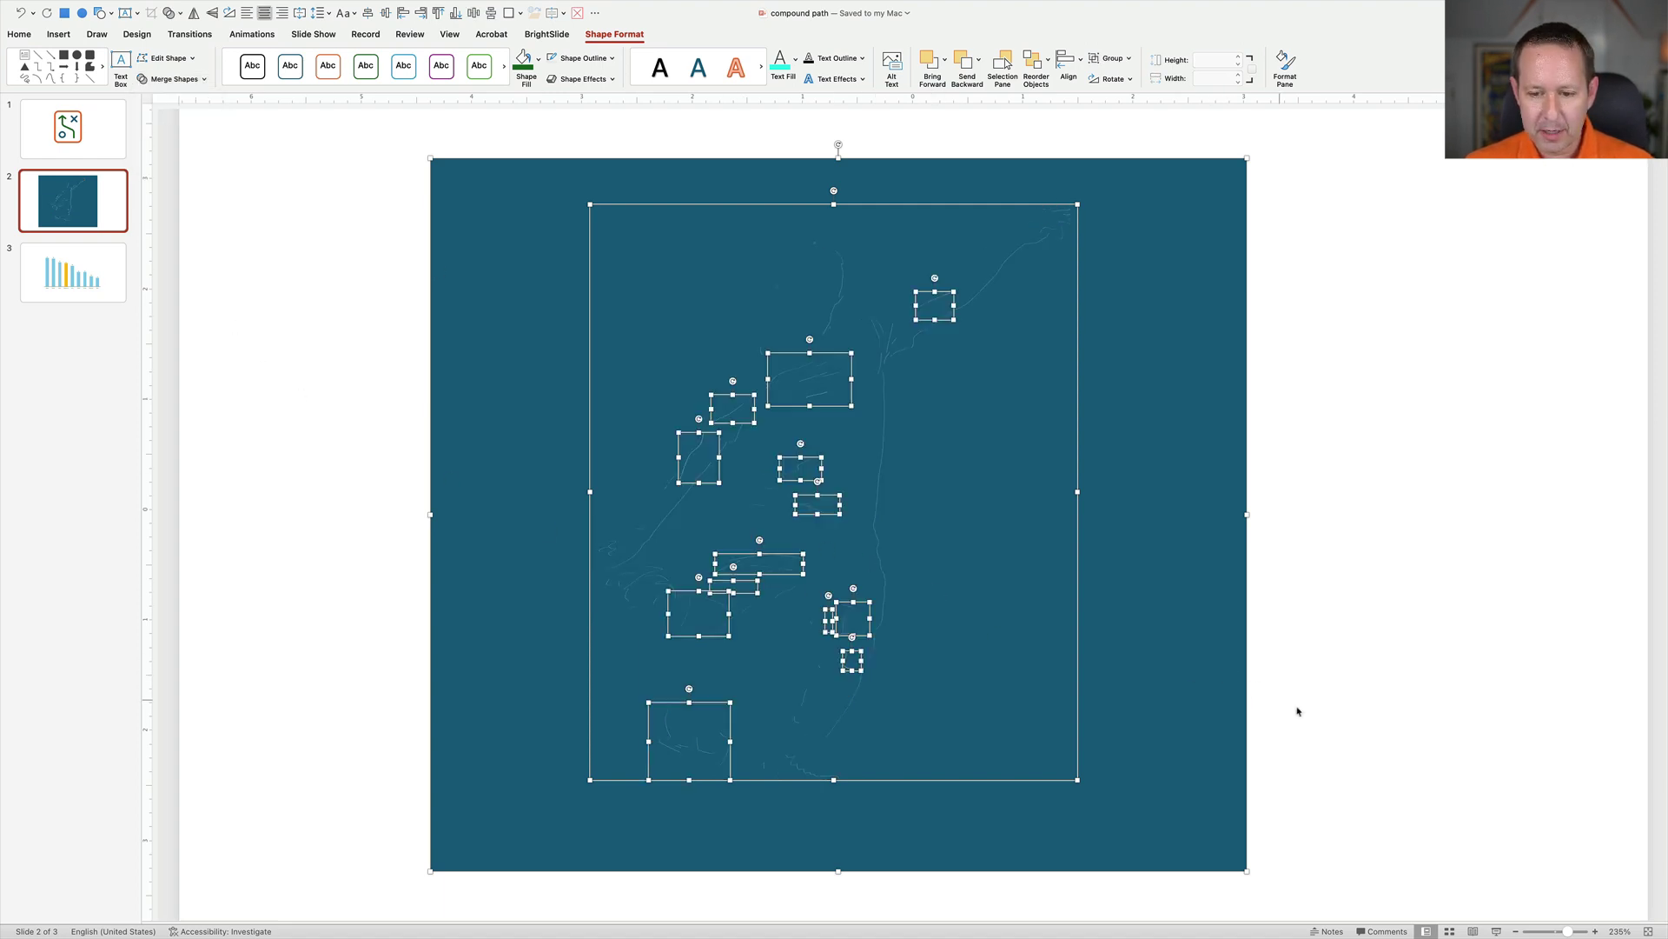
# Delete the small inner fragments and teal background, then reposition the player silhouette
pyautogui.moveTo(1290, 710); pyautogui.dragTo(537, 211)
pyautogui.press('Delete')
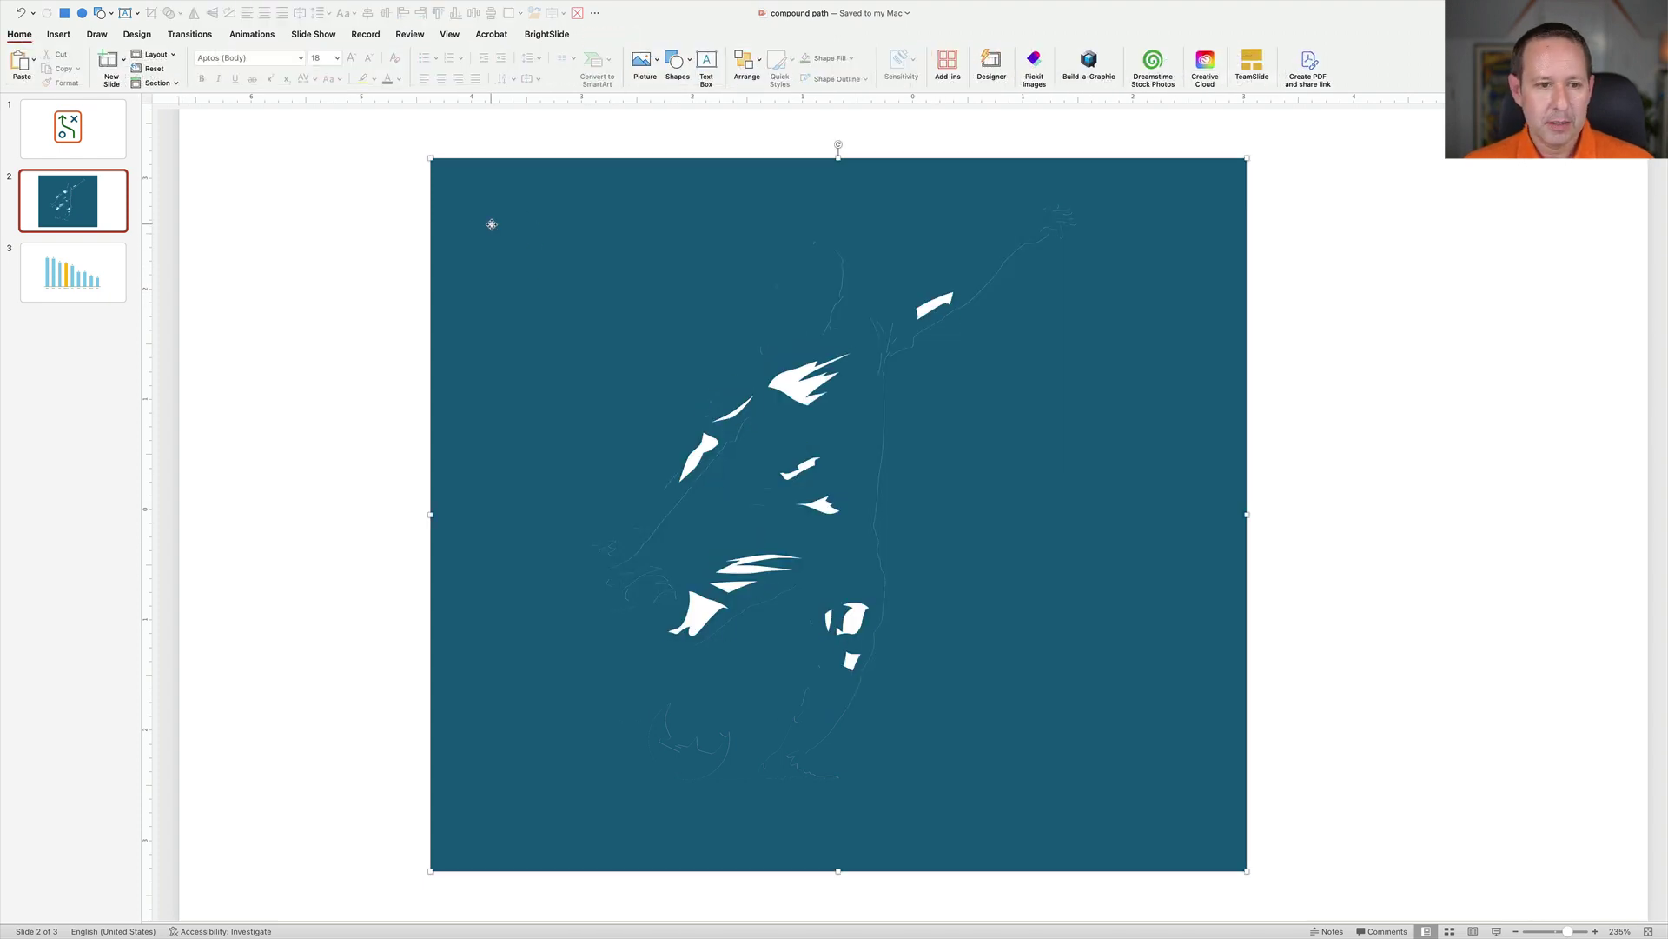
pyautogui.click(492, 224)
pyautogui.press('Delete')
pyautogui.click(833, 459)
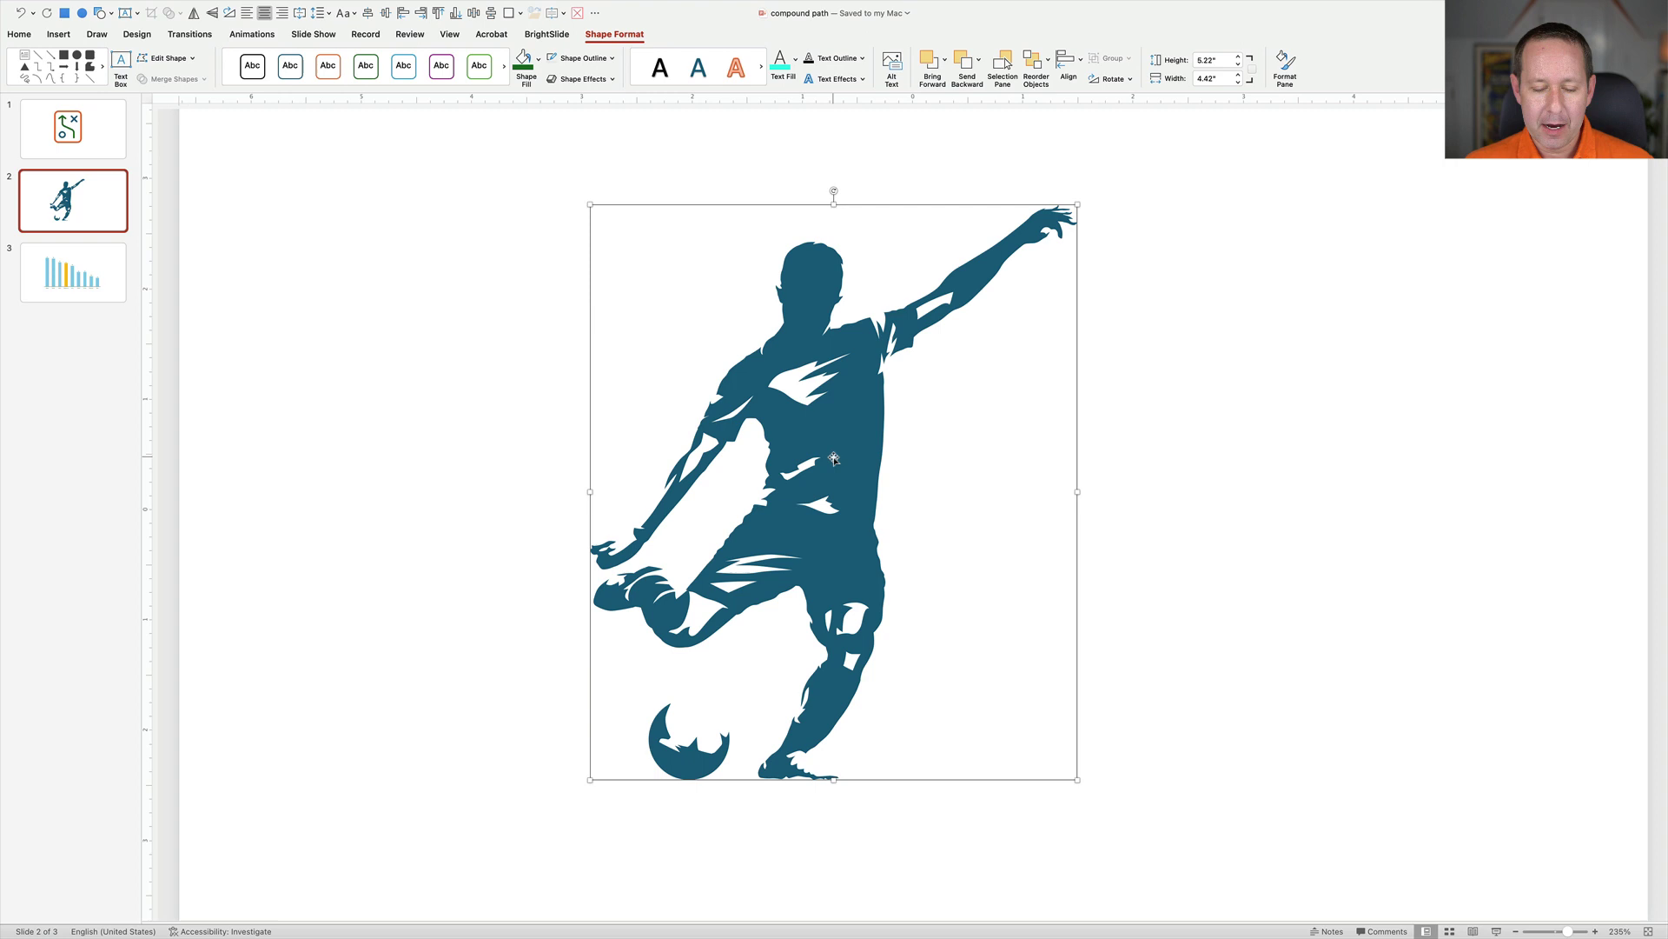
pyautogui.scroll(-3, 833, 459)
pyautogui.moveTo(850, 470)
pyautogui.mouseDown()
pyautogui.moveTo(847, 328)
pyautogui.moveTo(794, 299)
pyautogui.moveTo(827, 253)
pyautogui.moveTo(897, 223)
pyautogui.moveTo(849, 502)
pyautogui.moveTo(847, 481)
pyautogui.mouseUp()
# Fill the ball green, then move to the bar chart slide
pyautogui.click(745, 721)
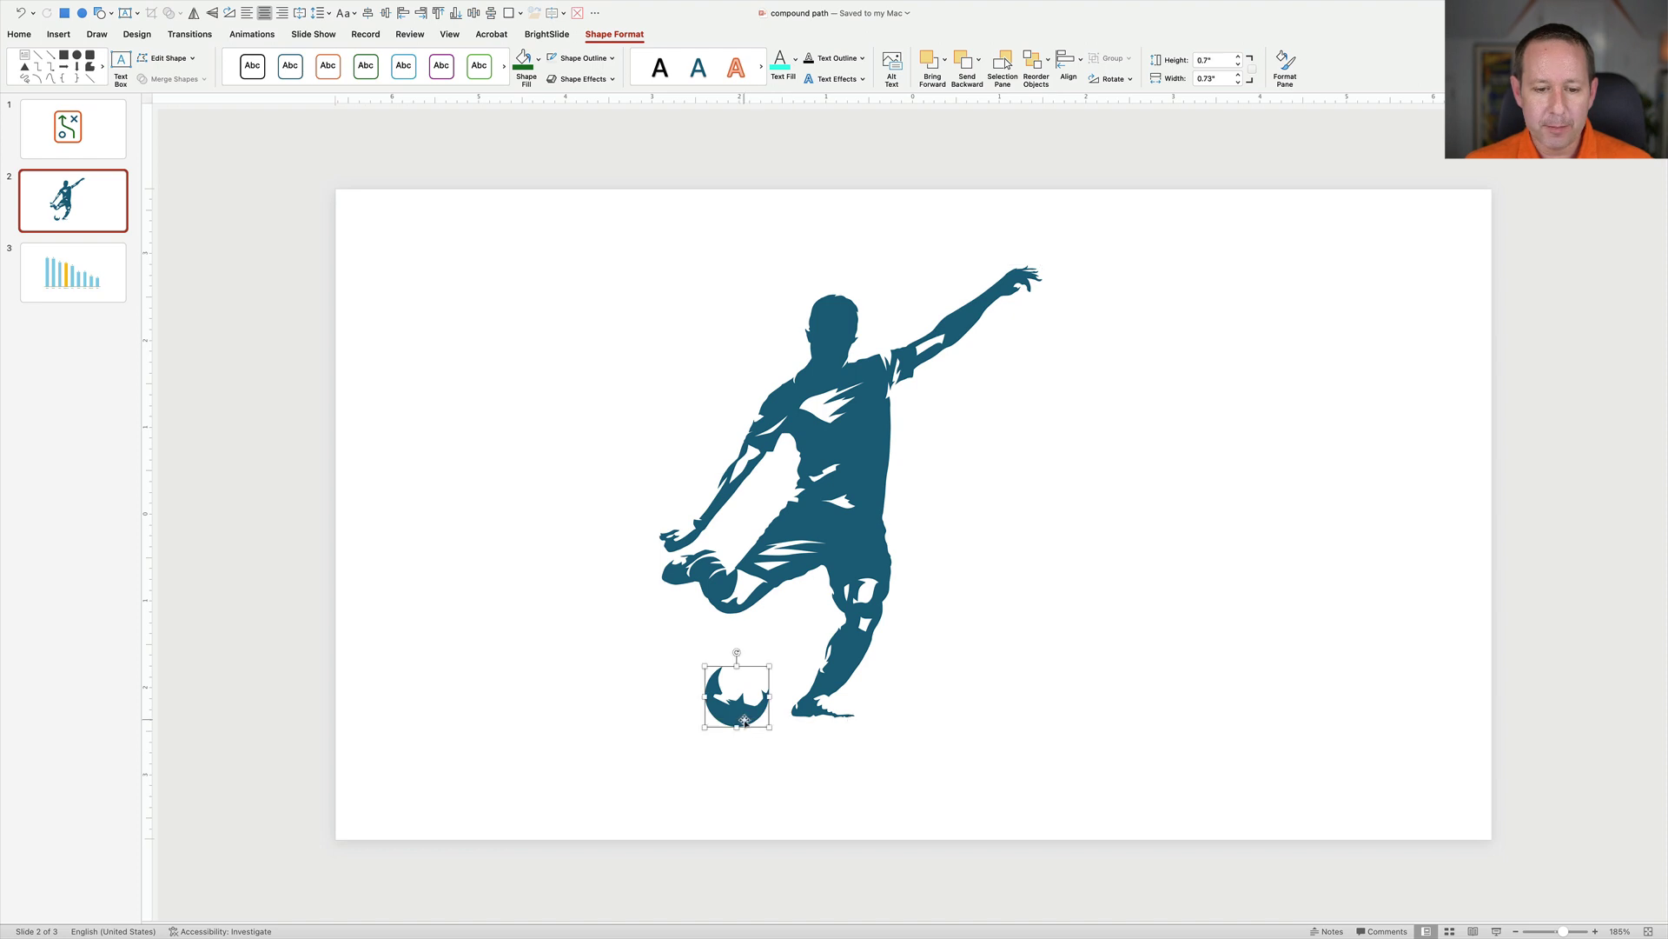
pyautogui.click(525, 65)
pyautogui.click(597, 643)
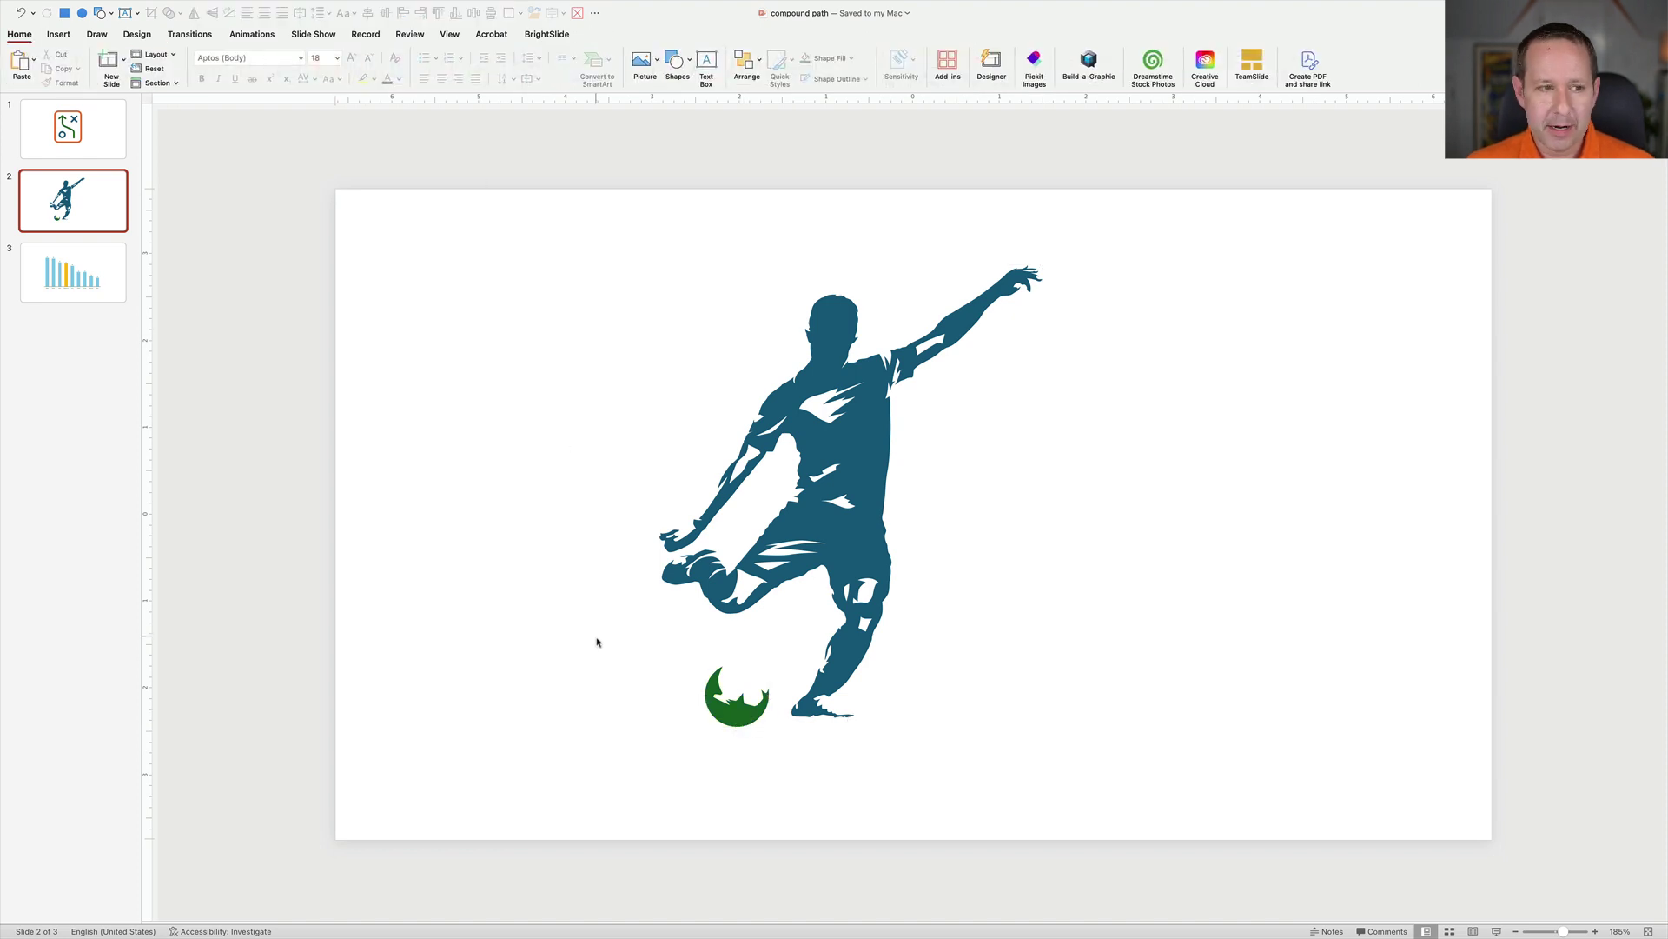
pyautogui.click(91, 252)
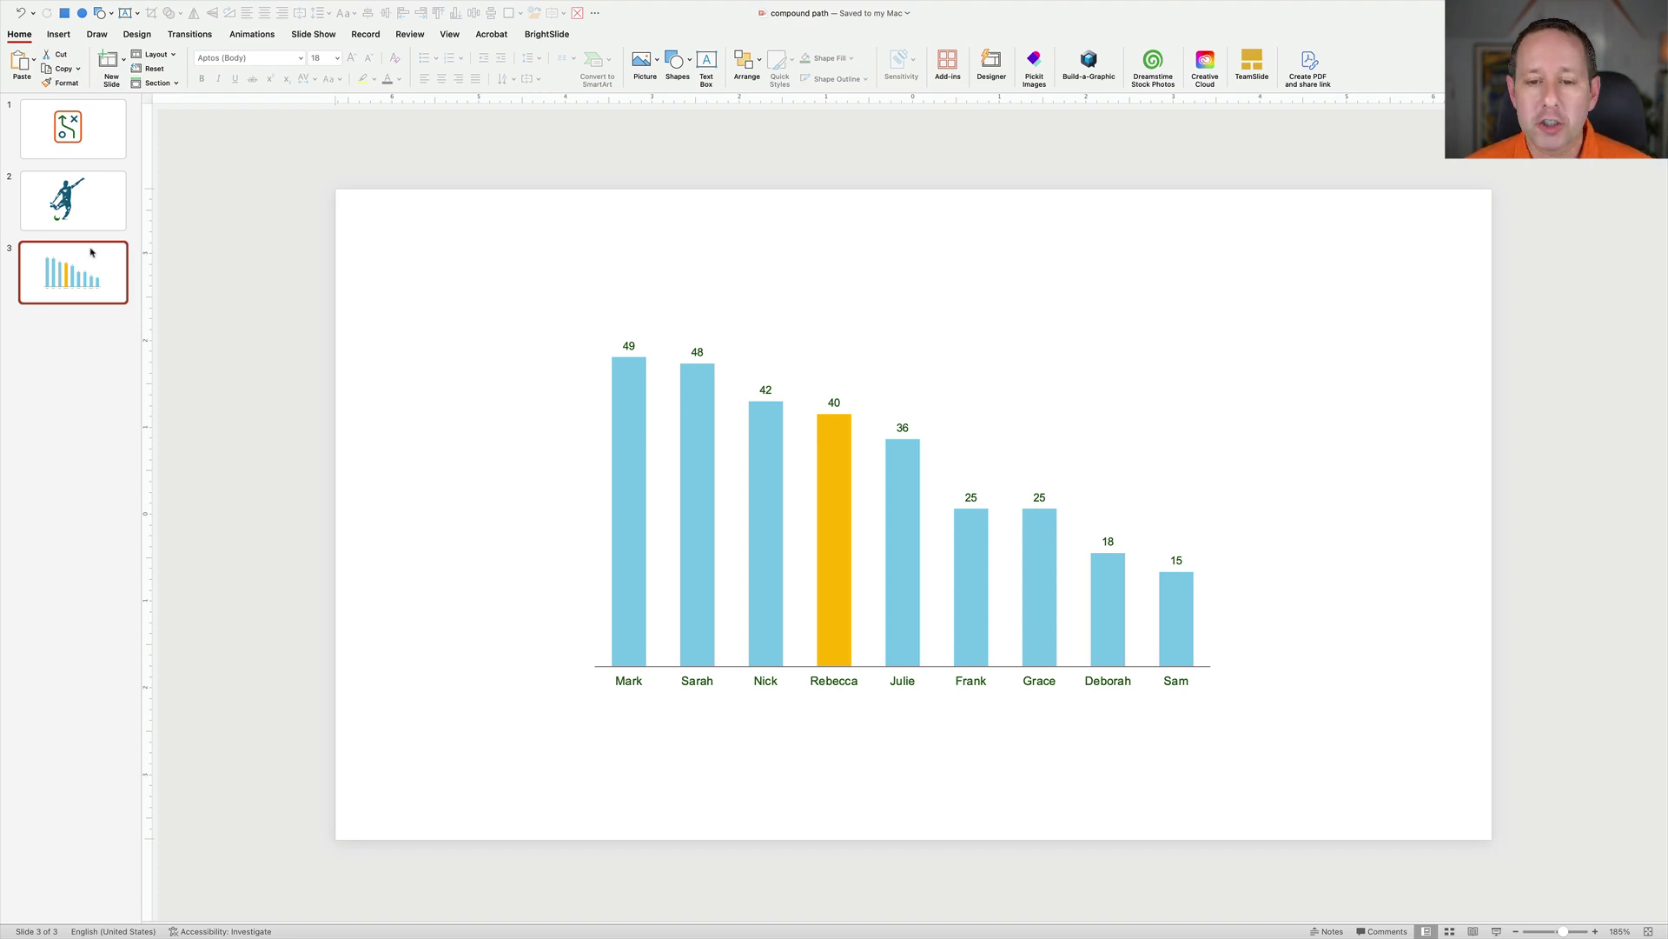
# Select the whole bar chart and cut it from the slide
pyautogui.click(631, 400)
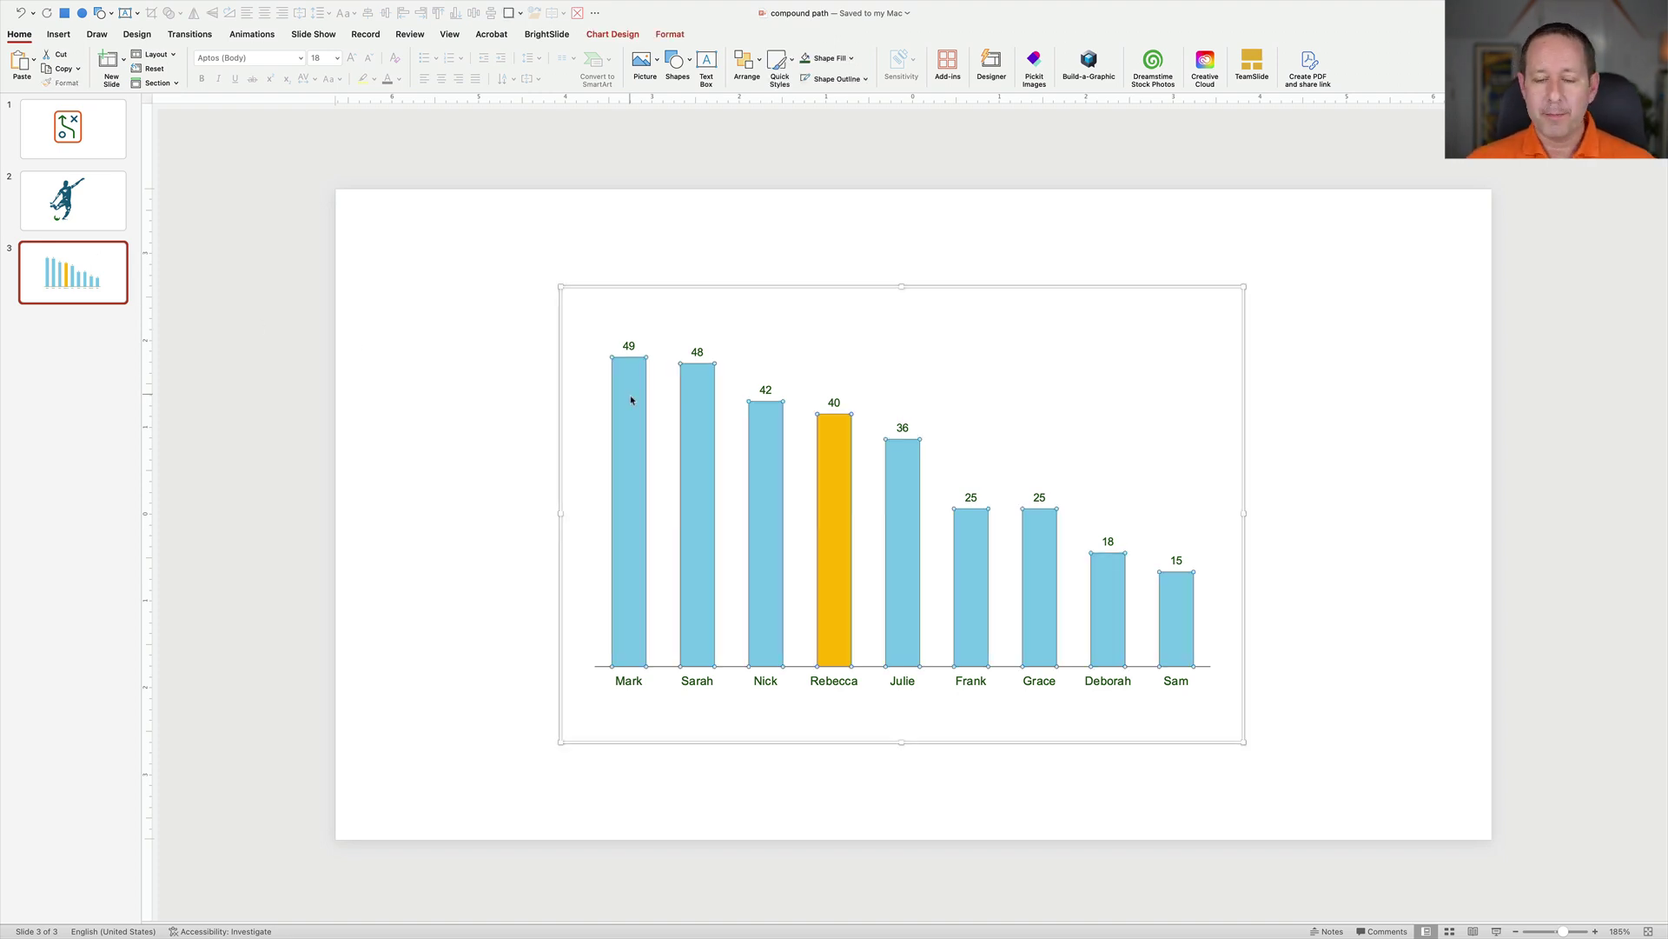
pyautogui.click(658, 288)
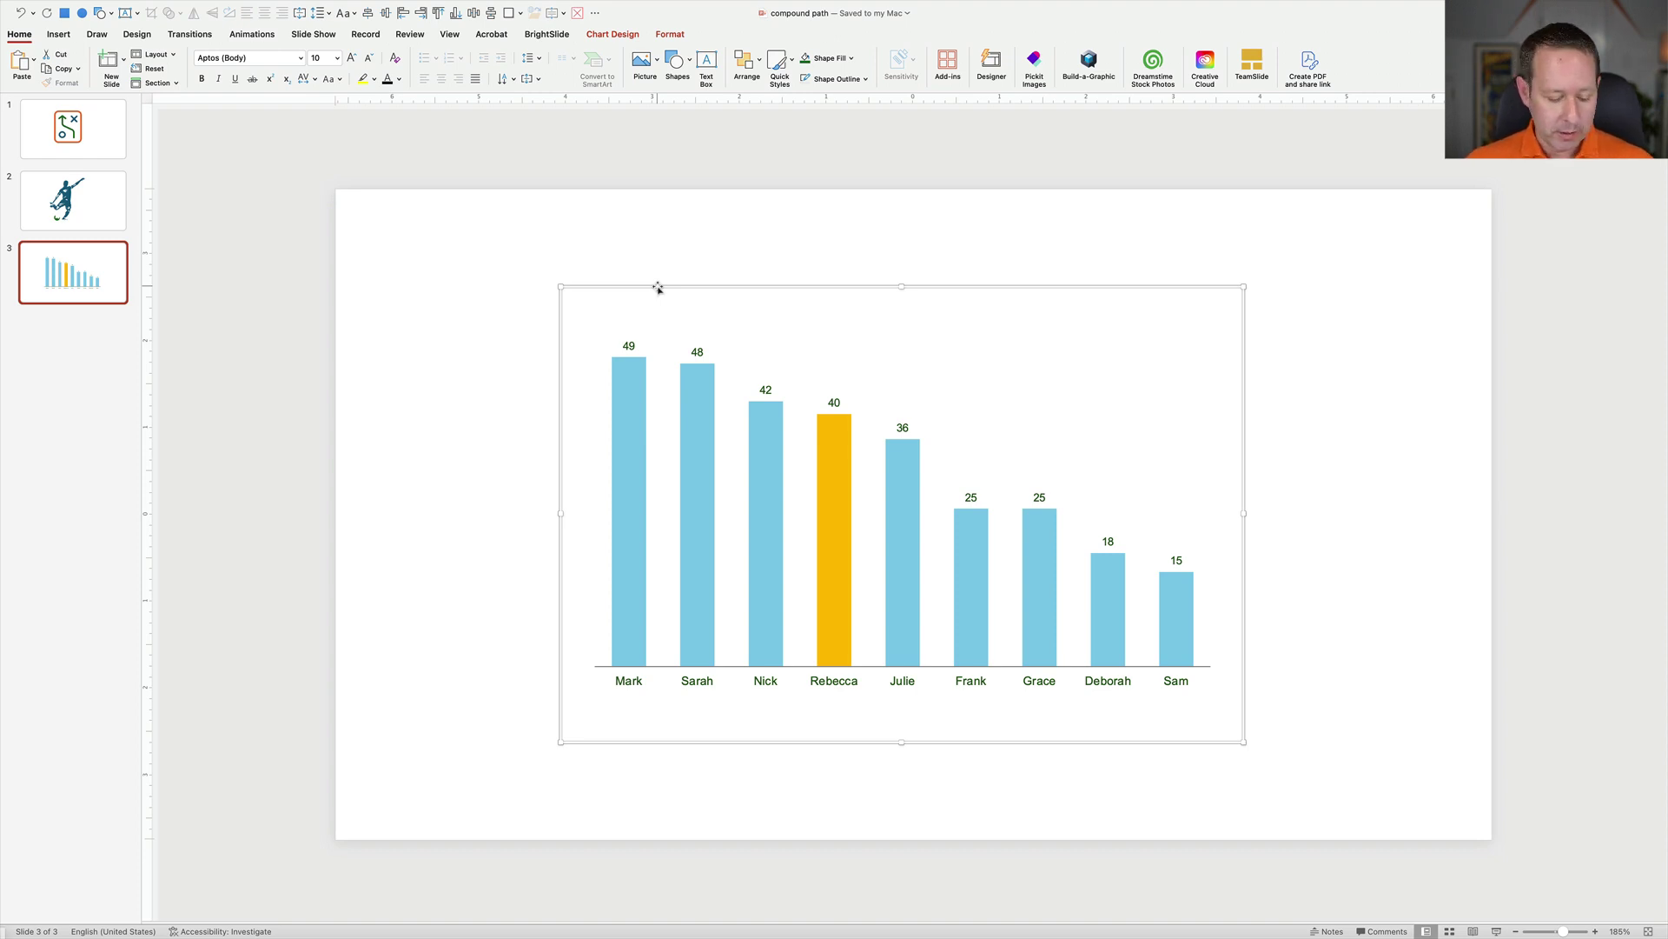
pyautogui.press('cmd+x')
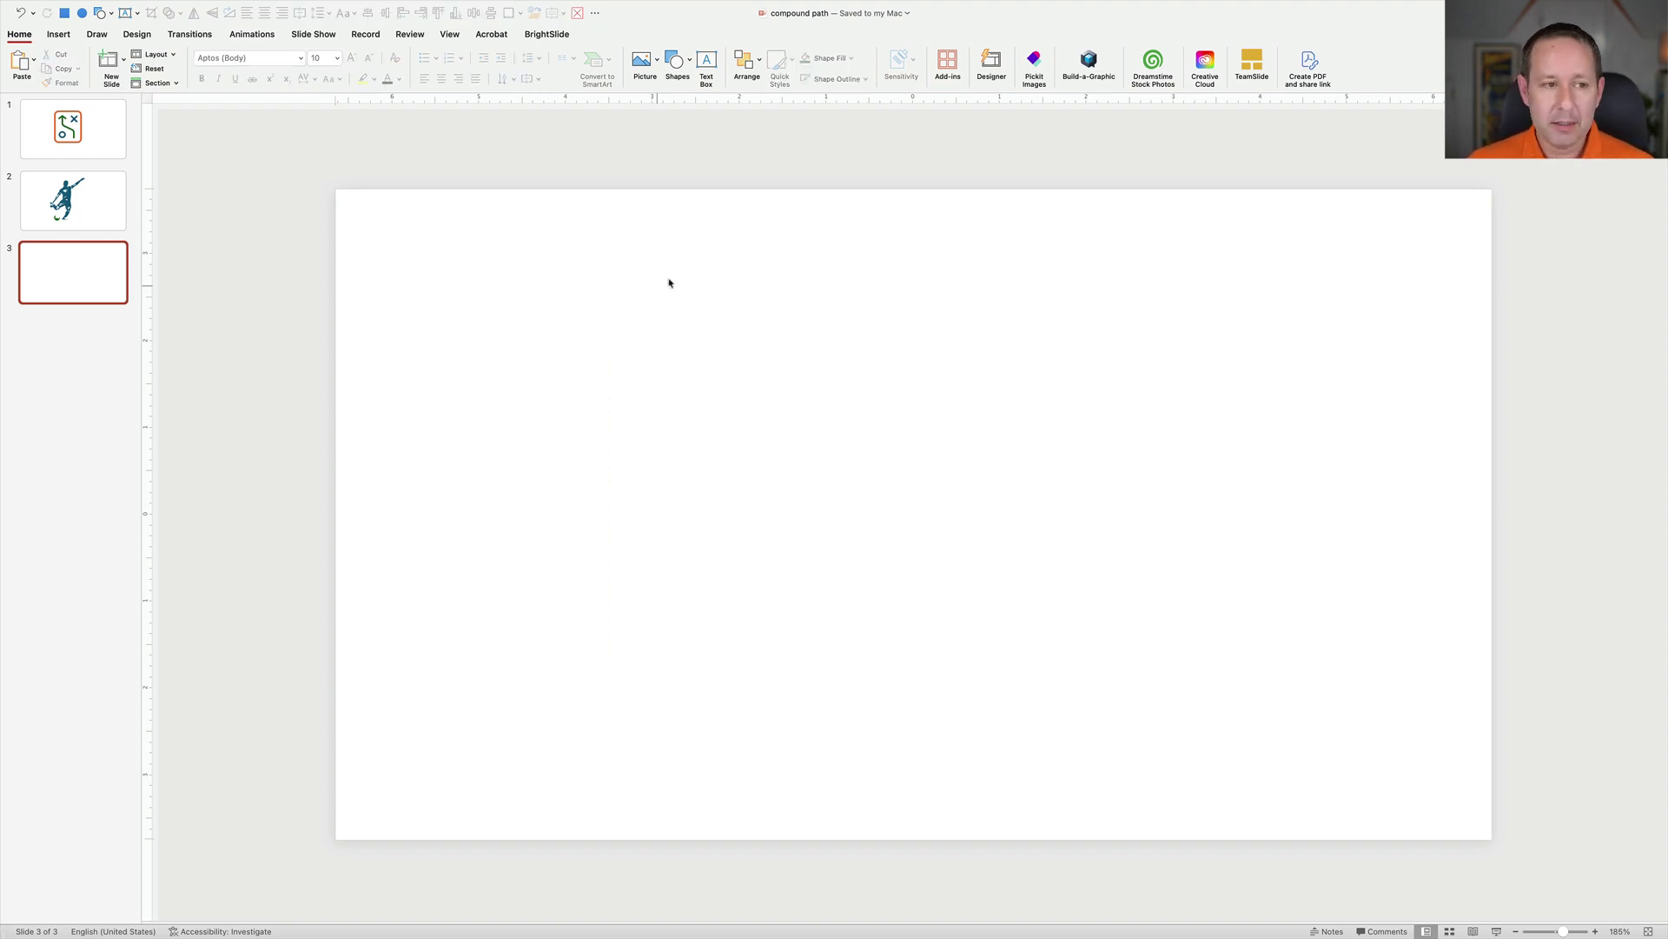
# Paste the chart back as an SVG picture and convert it into shapes
pyautogui.click(35, 62)
pyautogui.click(67, 119)
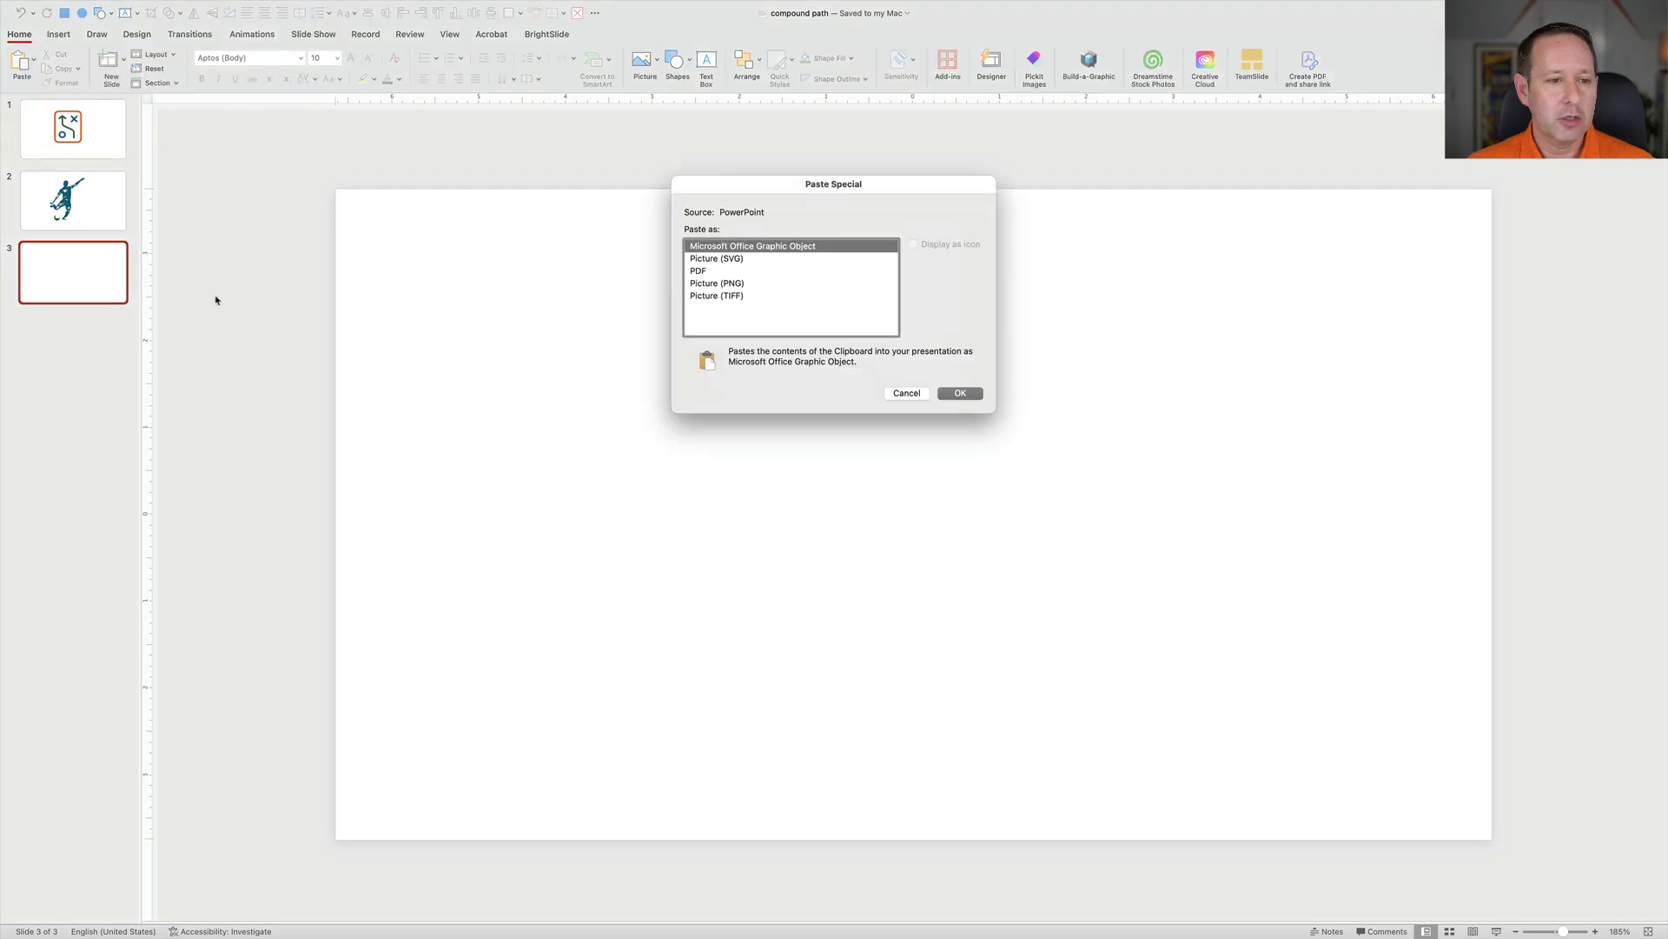
pyautogui.click(705, 259)
pyautogui.click(960, 394)
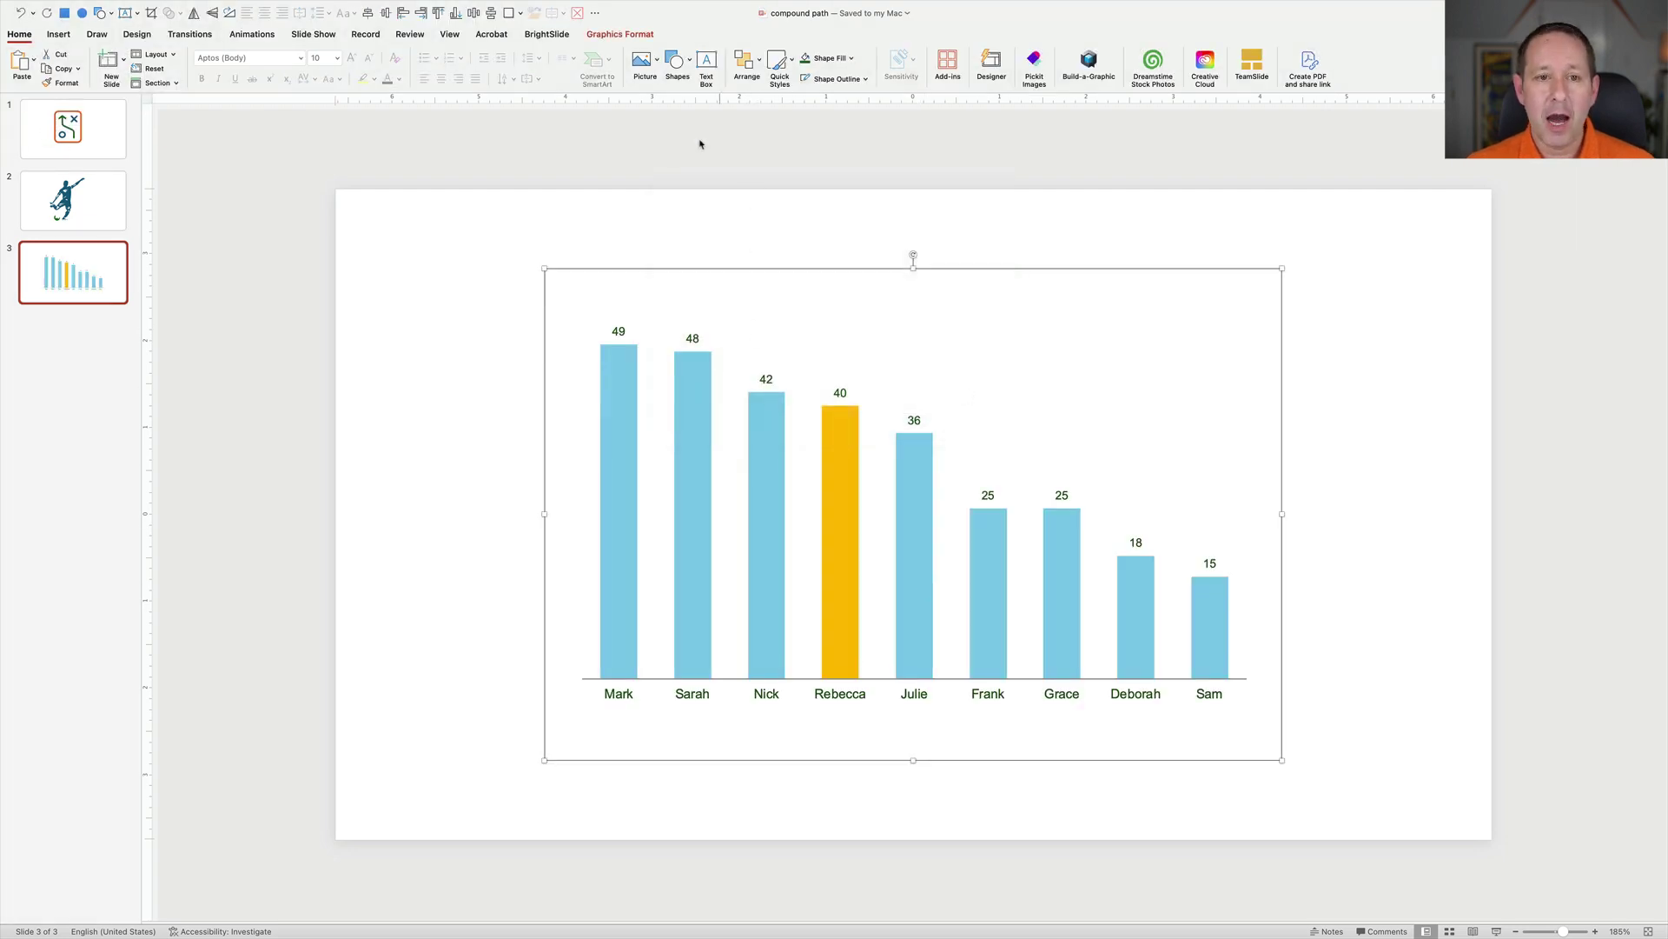
pyautogui.click(620, 36)
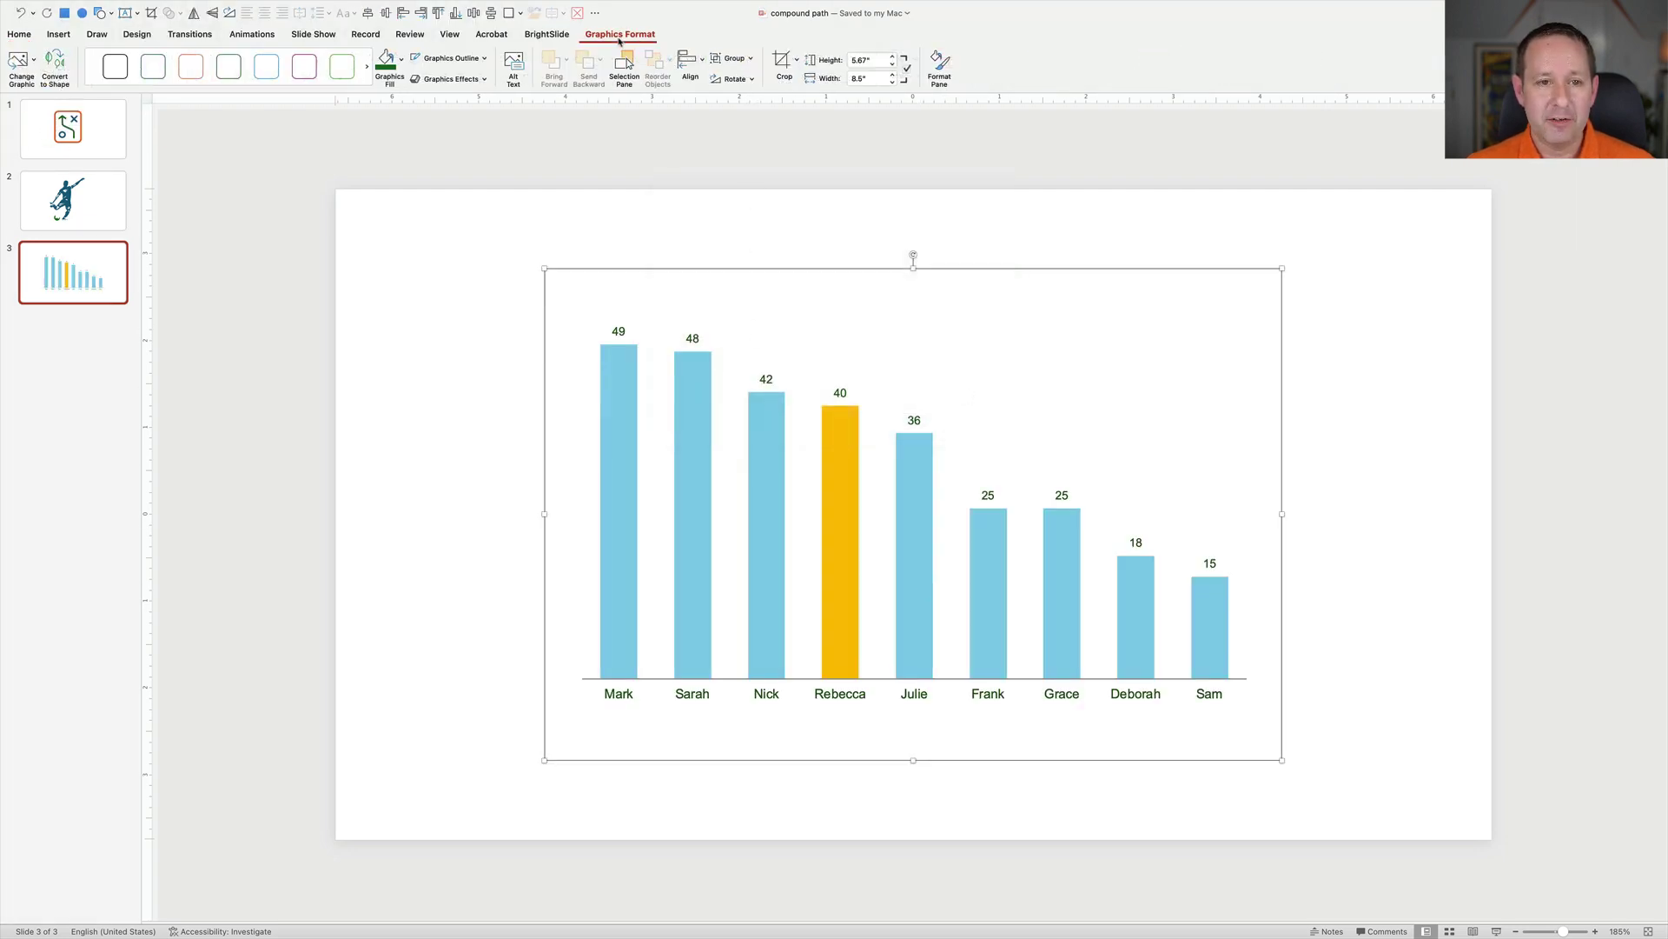
pyautogui.click(55, 61)
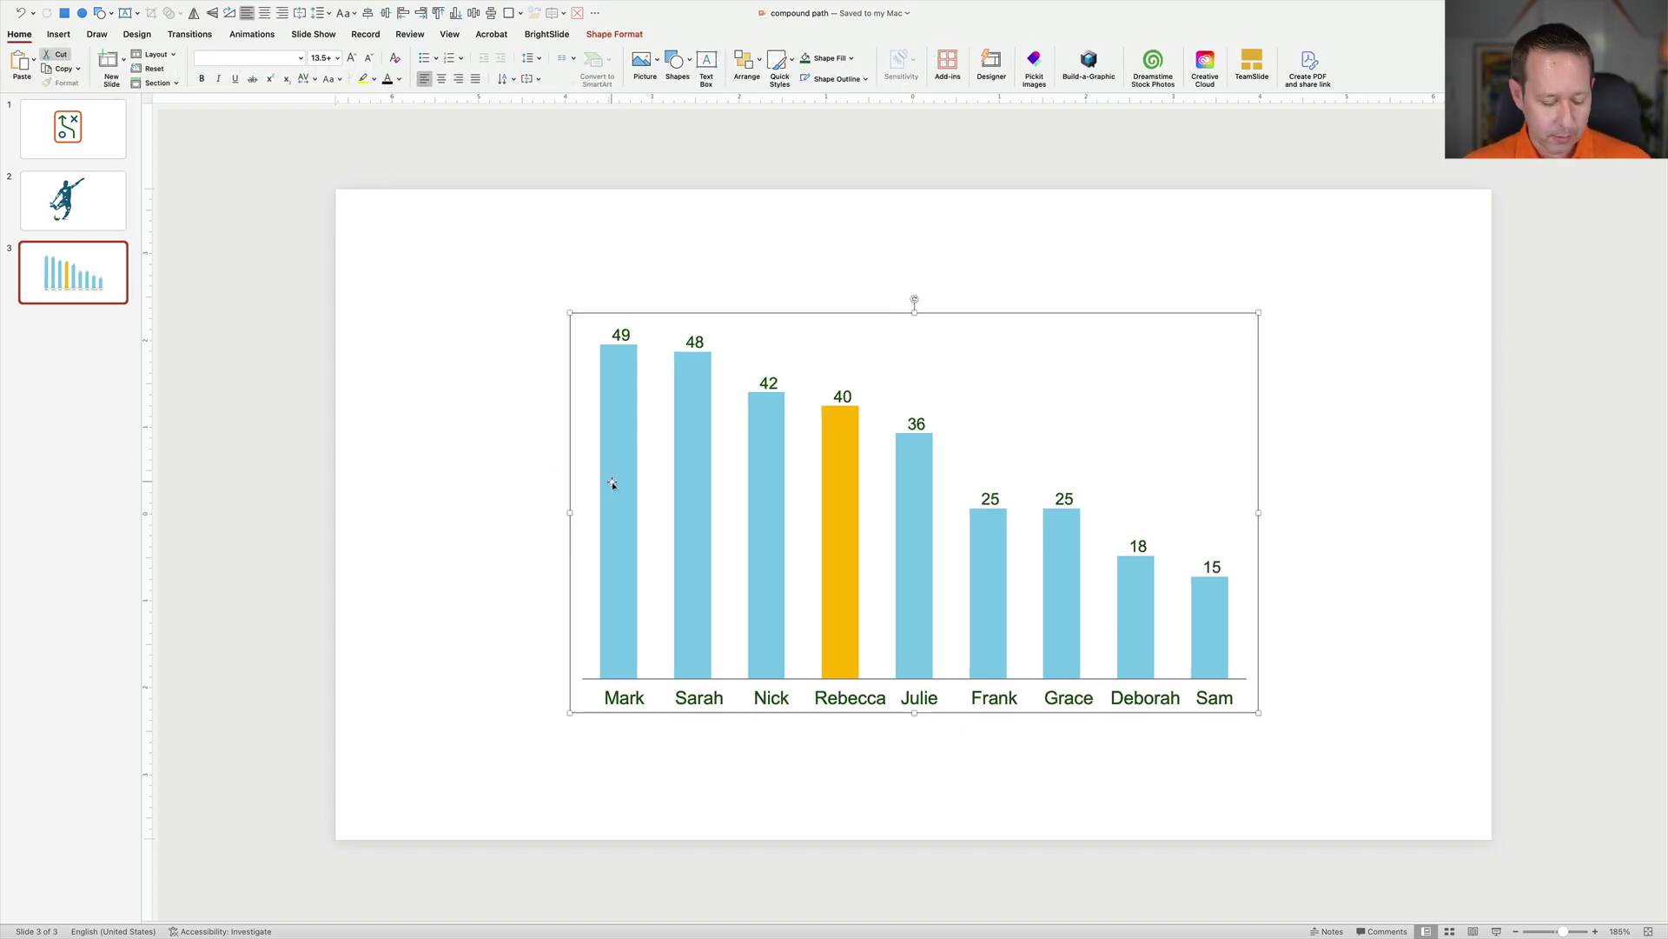
# Ungroup the converted chart and shift the bars slightly up
pyautogui.press('super+alt+shift+g')
pyautogui.click(475, 445)
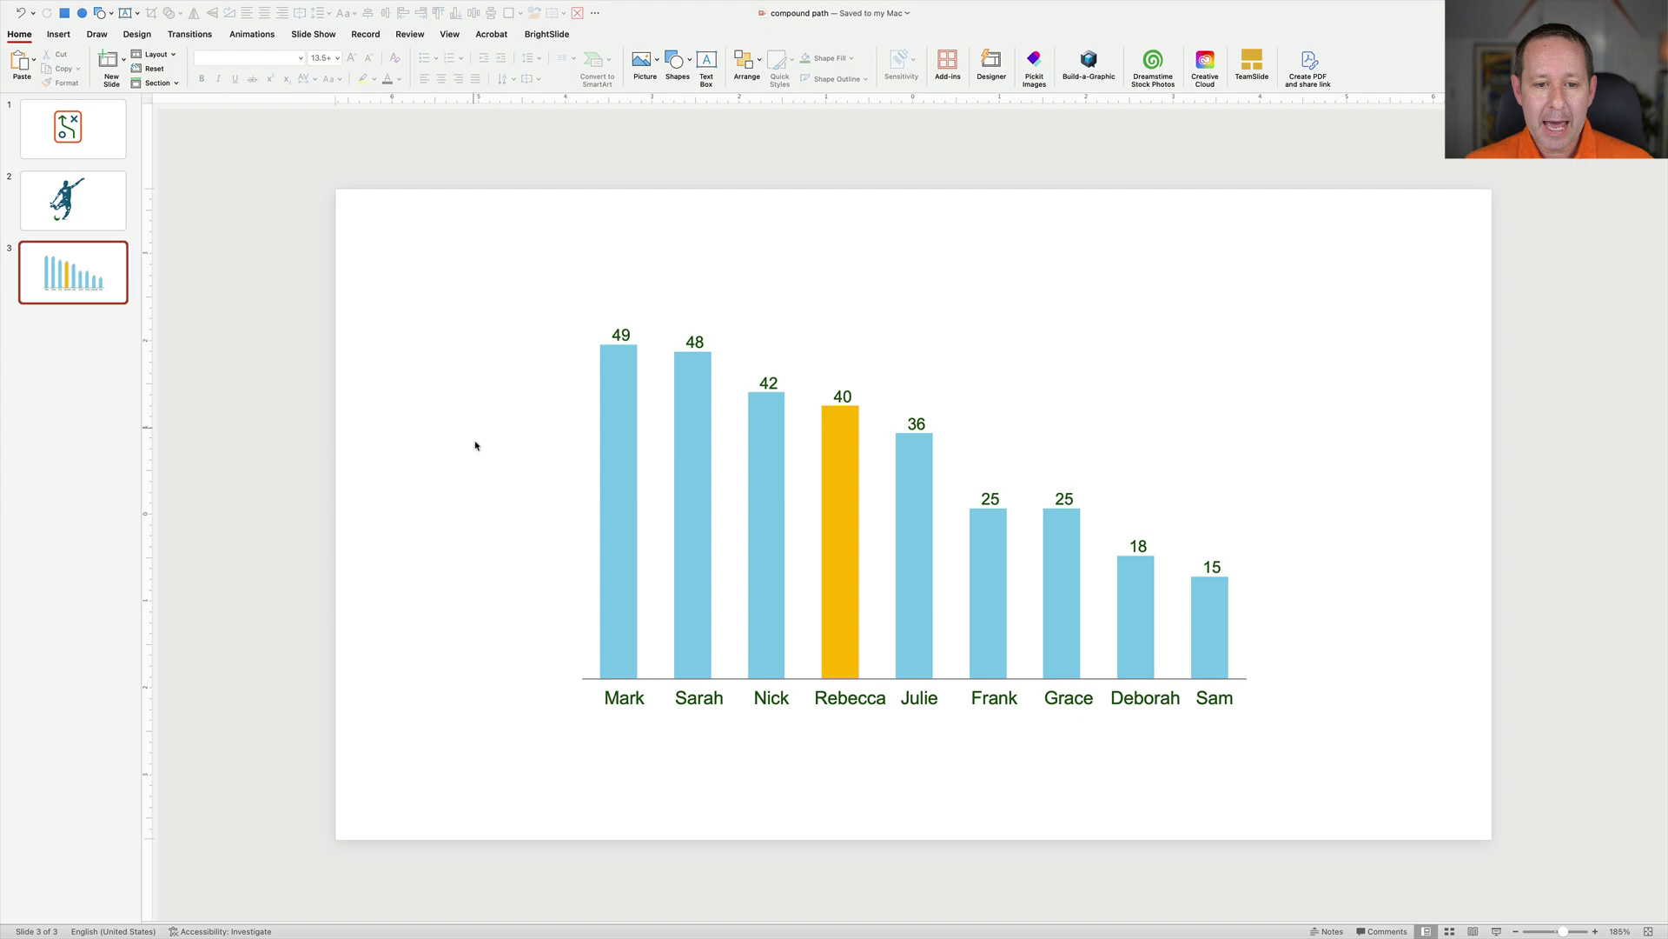
pyautogui.moveTo(615, 436)
pyautogui.mouseDown()
pyautogui.moveTo(474, 440)
pyautogui.moveTo(511, 391)
pyautogui.moveTo(654, 380)
pyautogui.moveTo(399, 269)
pyautogui.moveTo(455, 324)
pyautogui.moveTo(611, 406)
pyautogui.mouseUp()
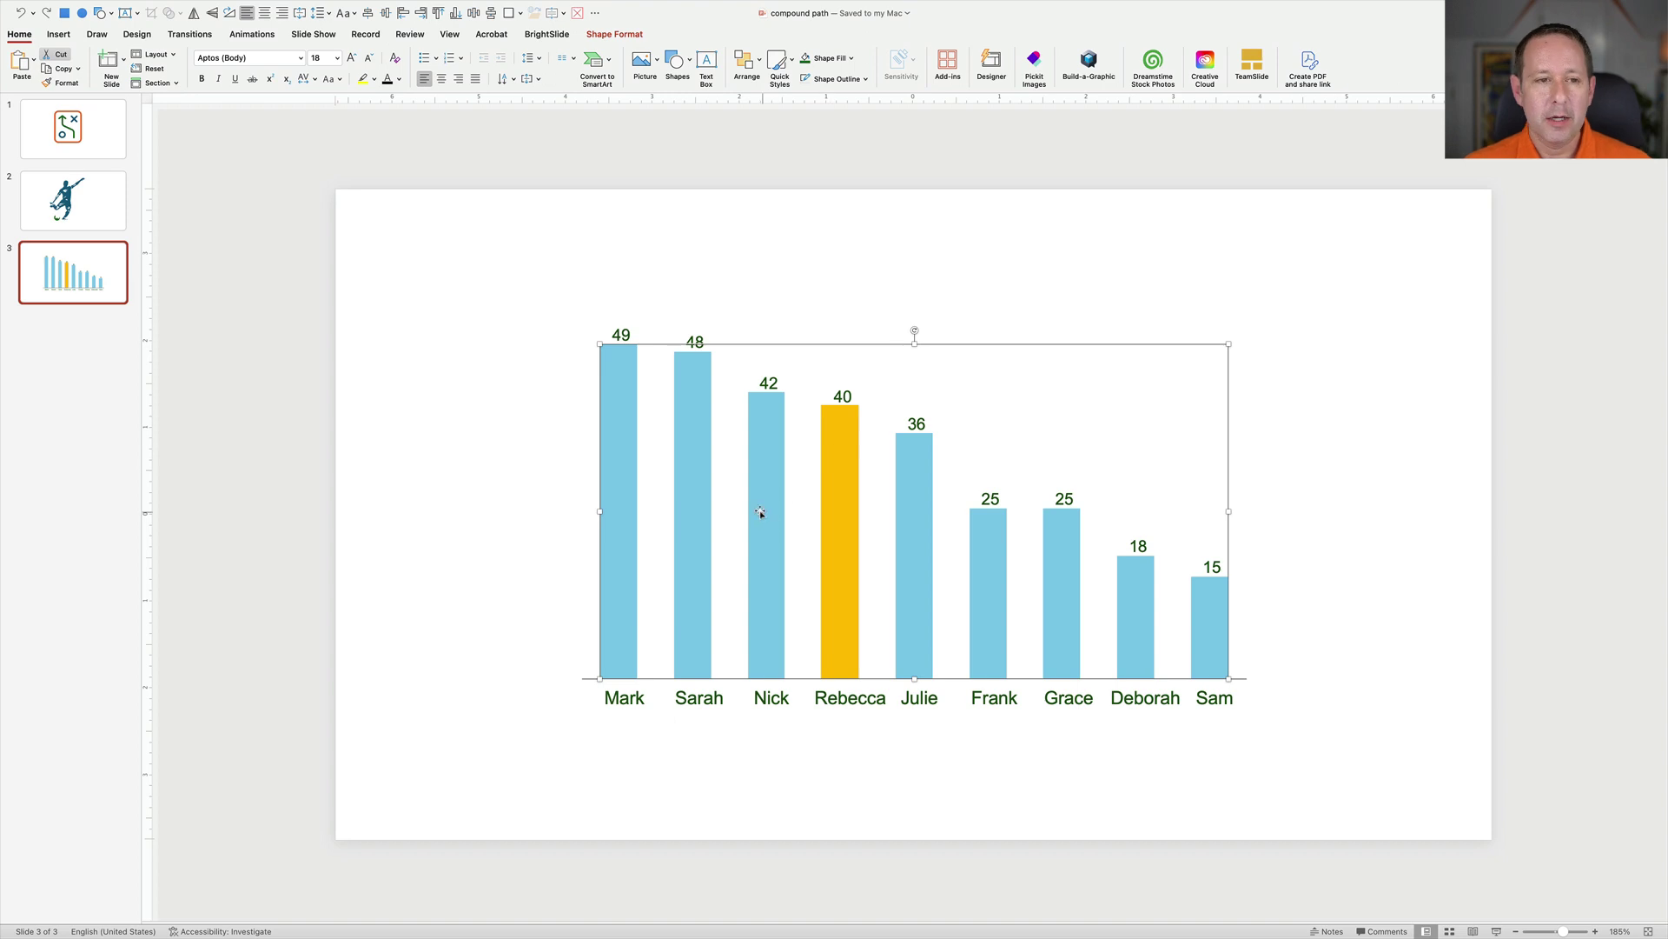
# Draw a rectangle over the whole chart, send it behind, and select it with the bars
pyautogui.click(63, 12)
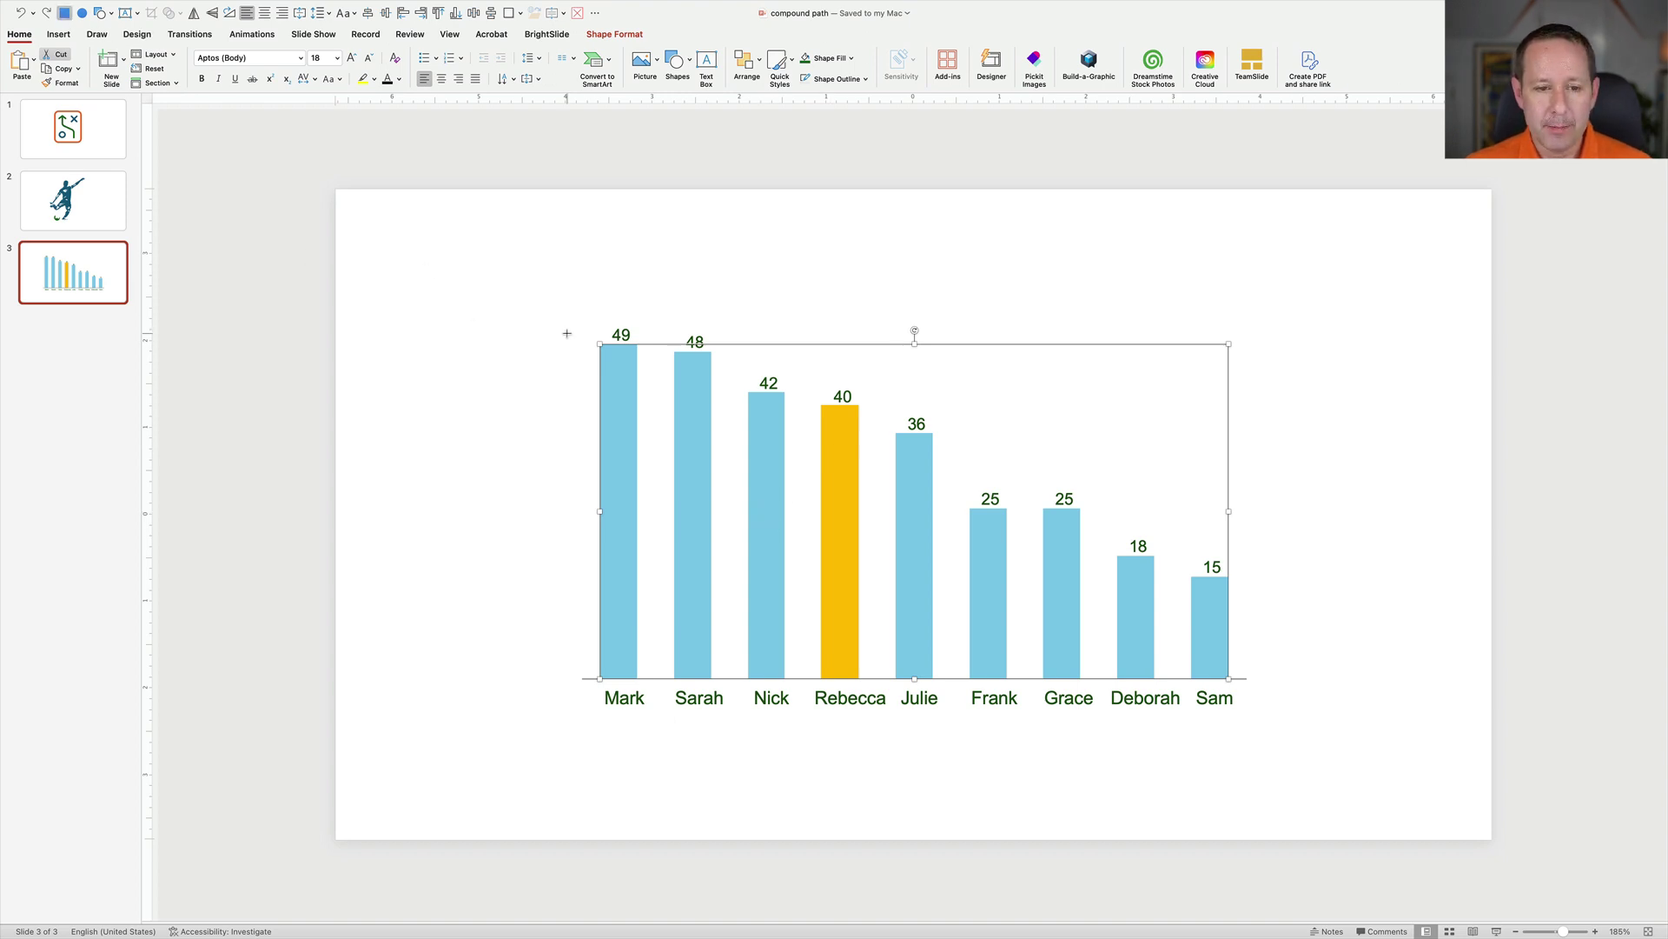
pyautogui.moveTo(567, 332); pyautogui.dragTo(1359, 759)
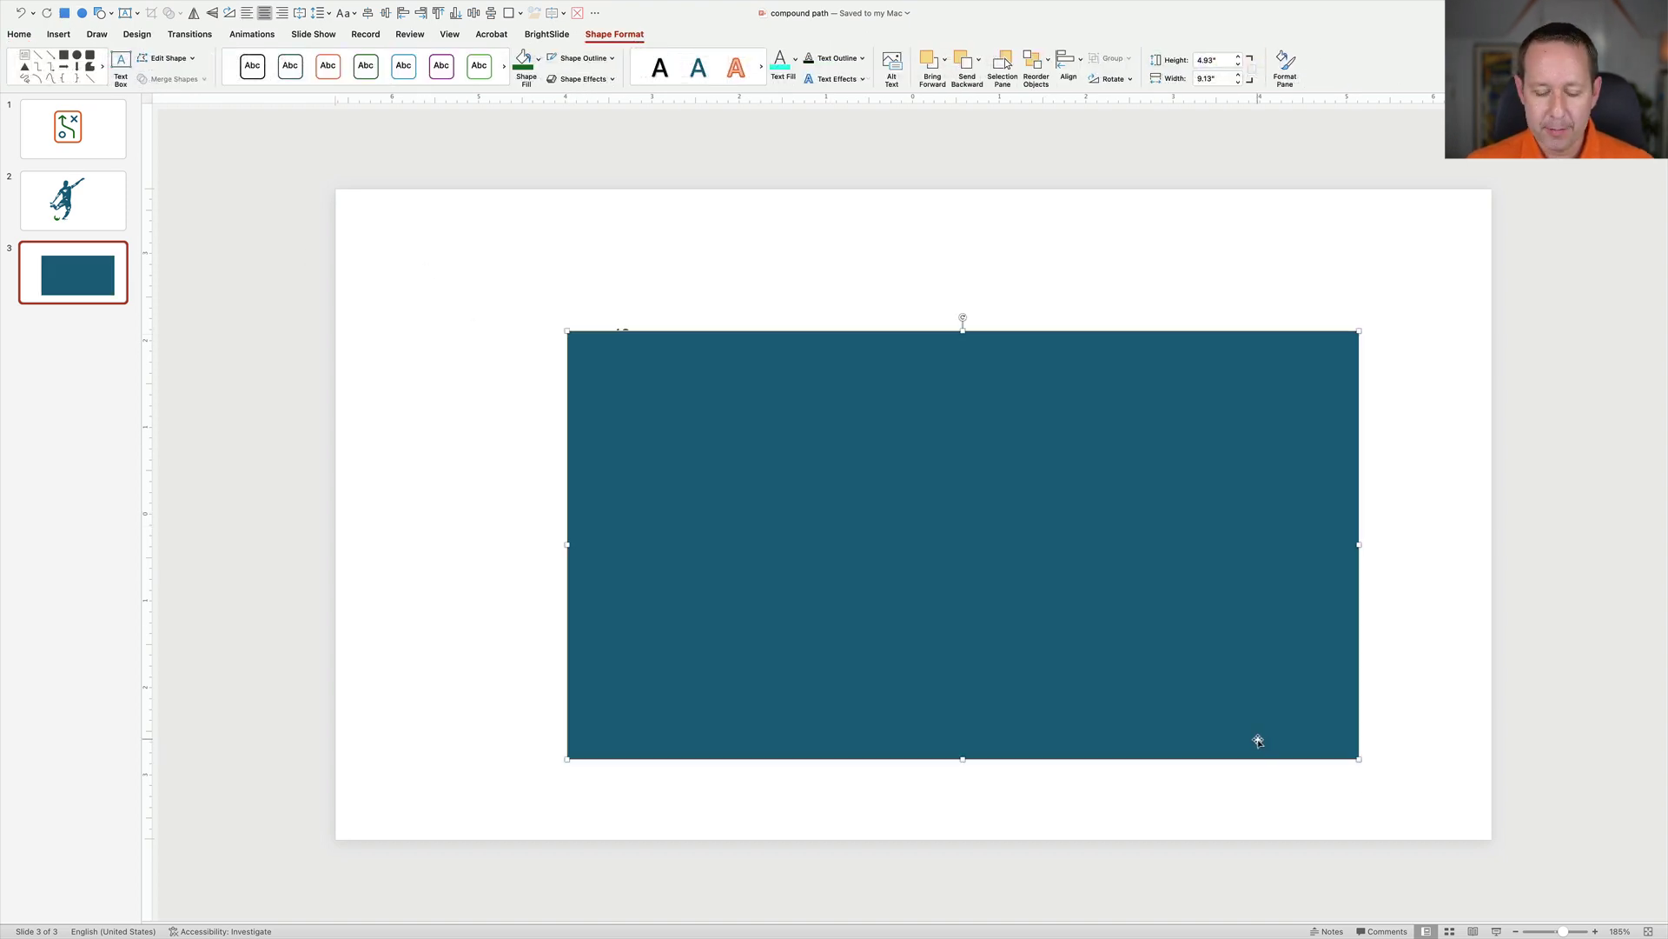
pyautogui.press('super+shift+bracketleft')
pyautogui.keyDown('shift'); pyautogui.click(607, 386); pyautogui.keyUp('shift')
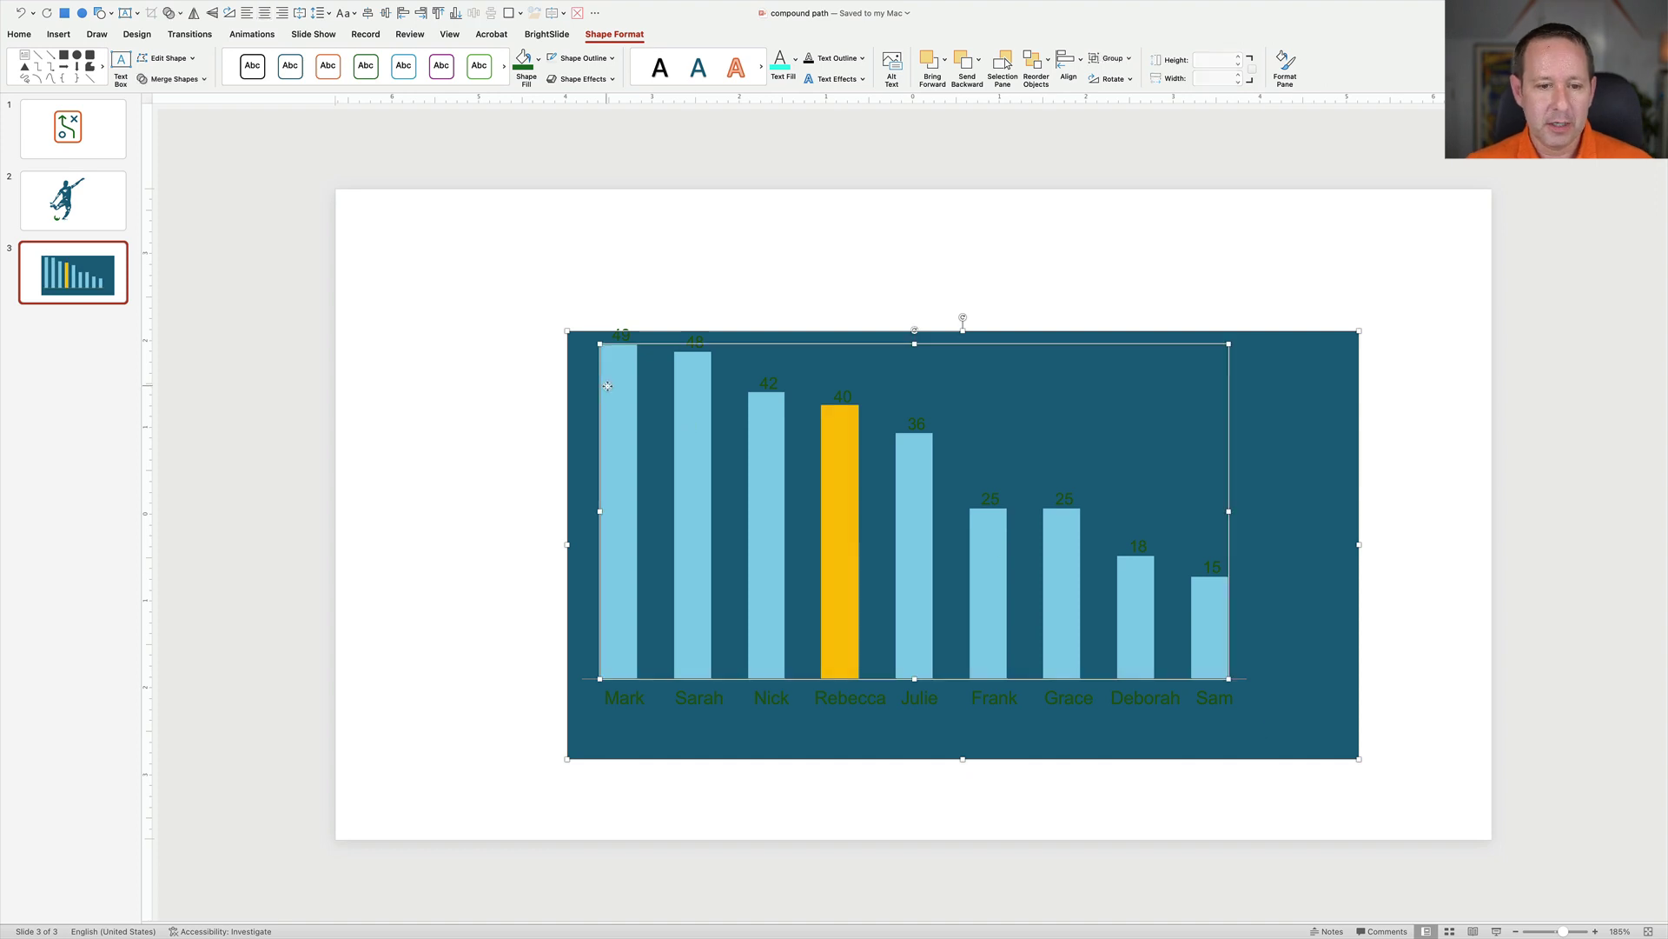
# Apply Merge Shapes Intersect to the bars and rectangle, then undo it
pyautogui.click(174, 78)
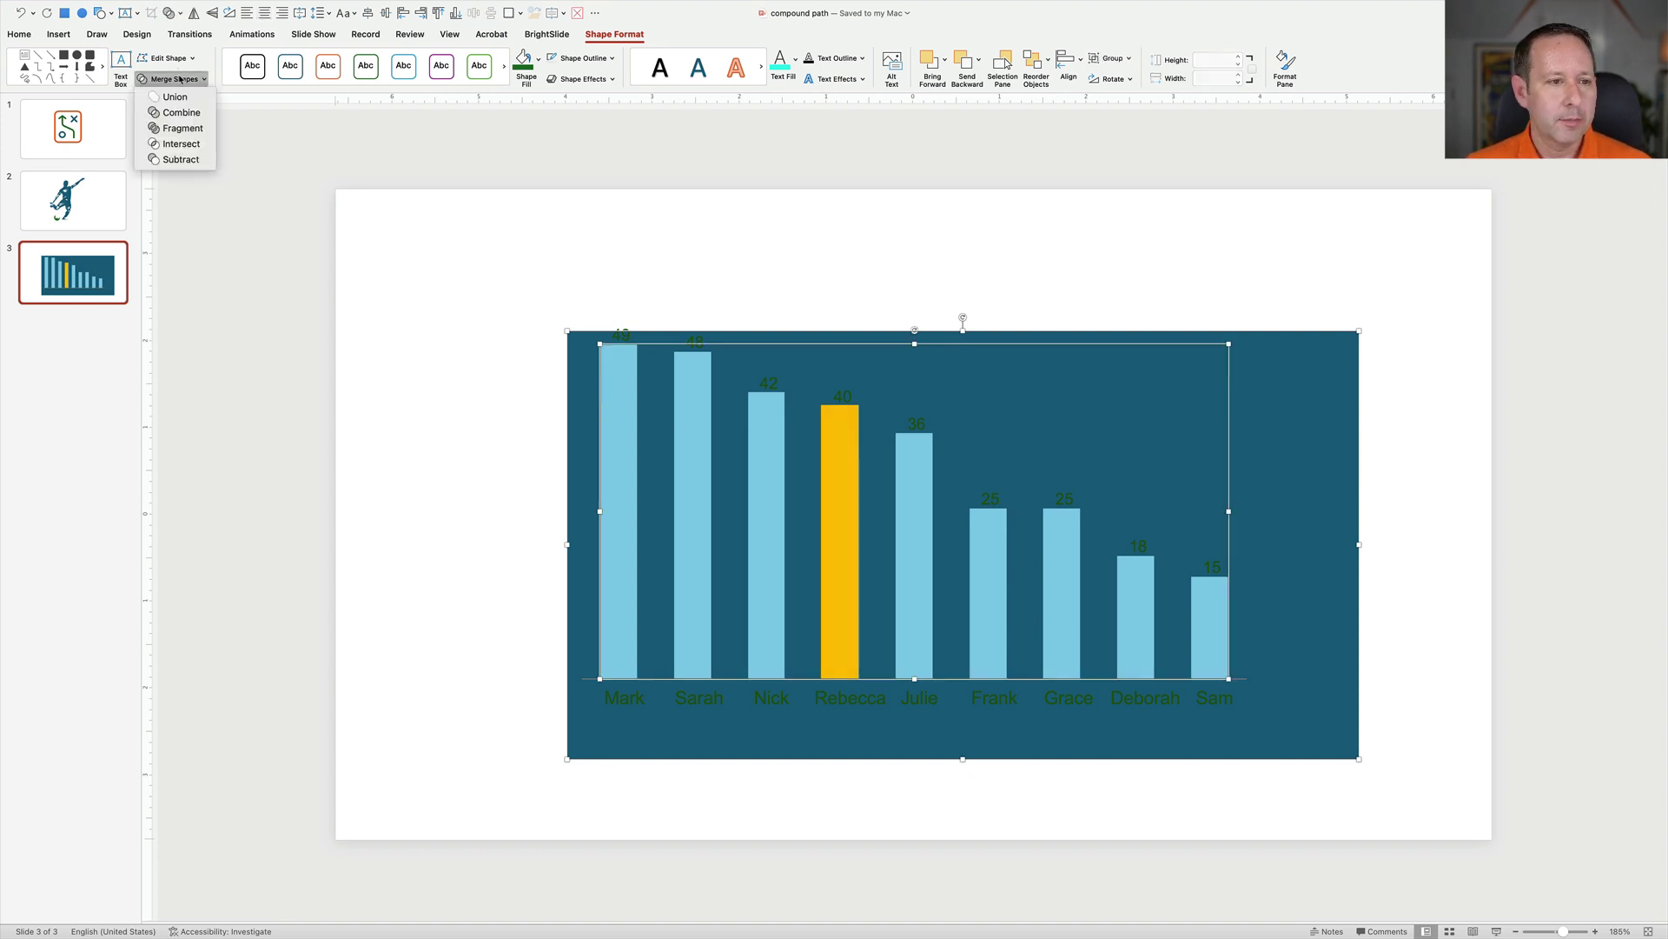
pyautogui.click(174, 145)
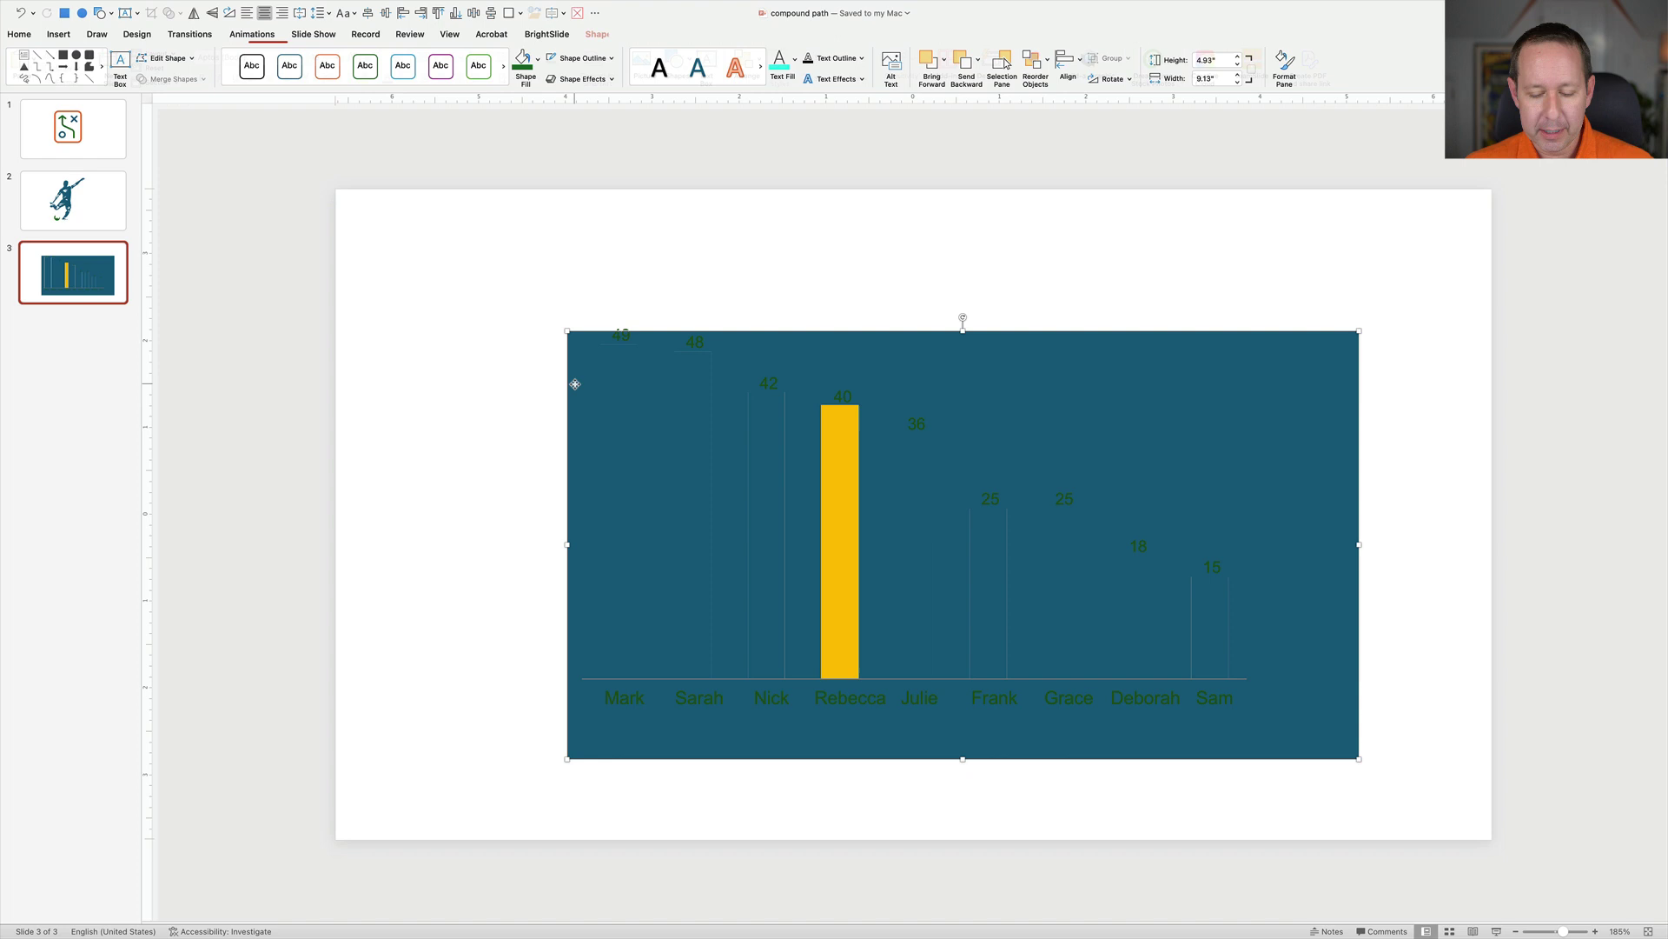
pyautogui.press('super+z')
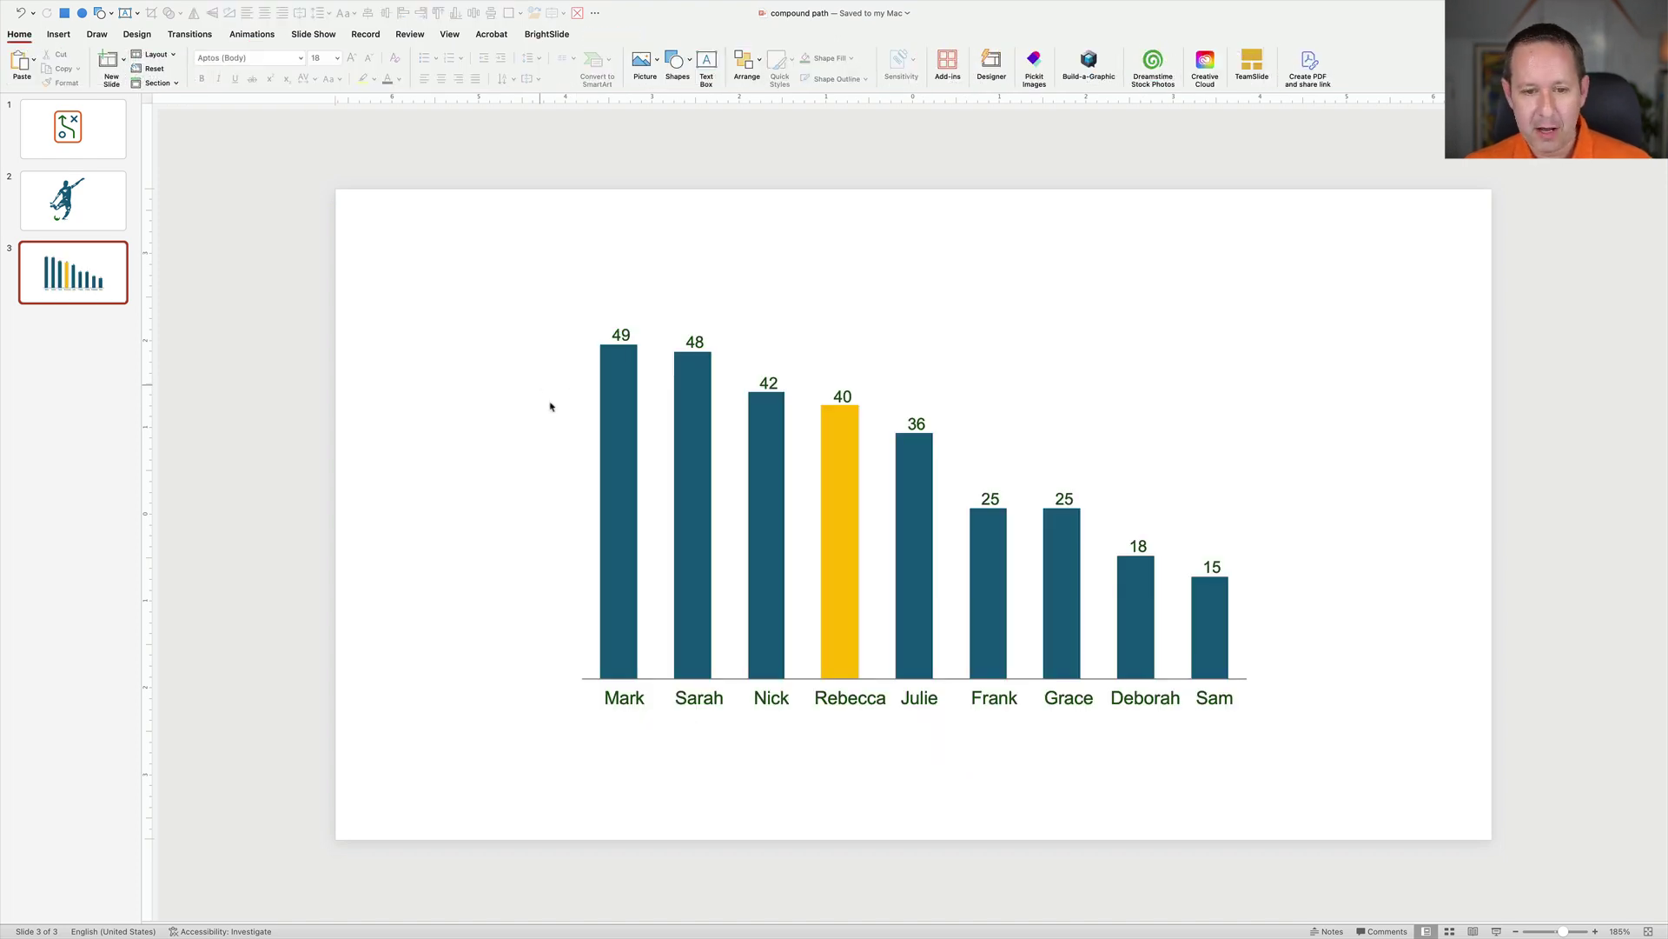
pyautogui.click(612, 420)
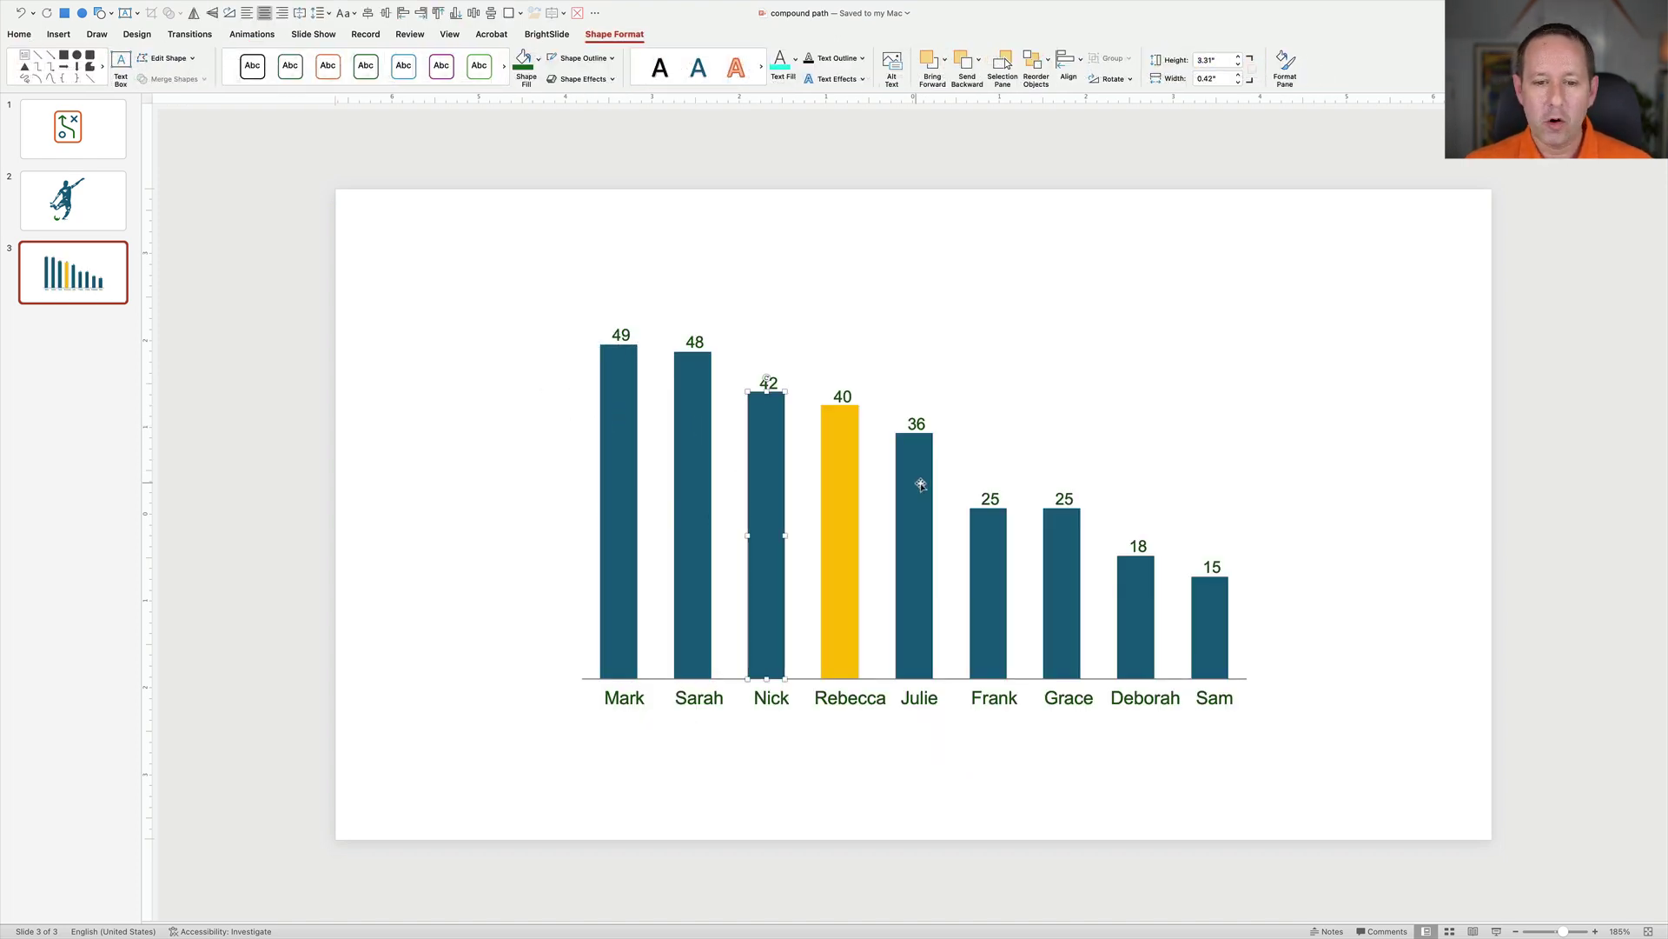
pyautogui.moveTo(1002, 605); pyautogui.dragTo(1063, 468)
pyautogui.press('super+z')
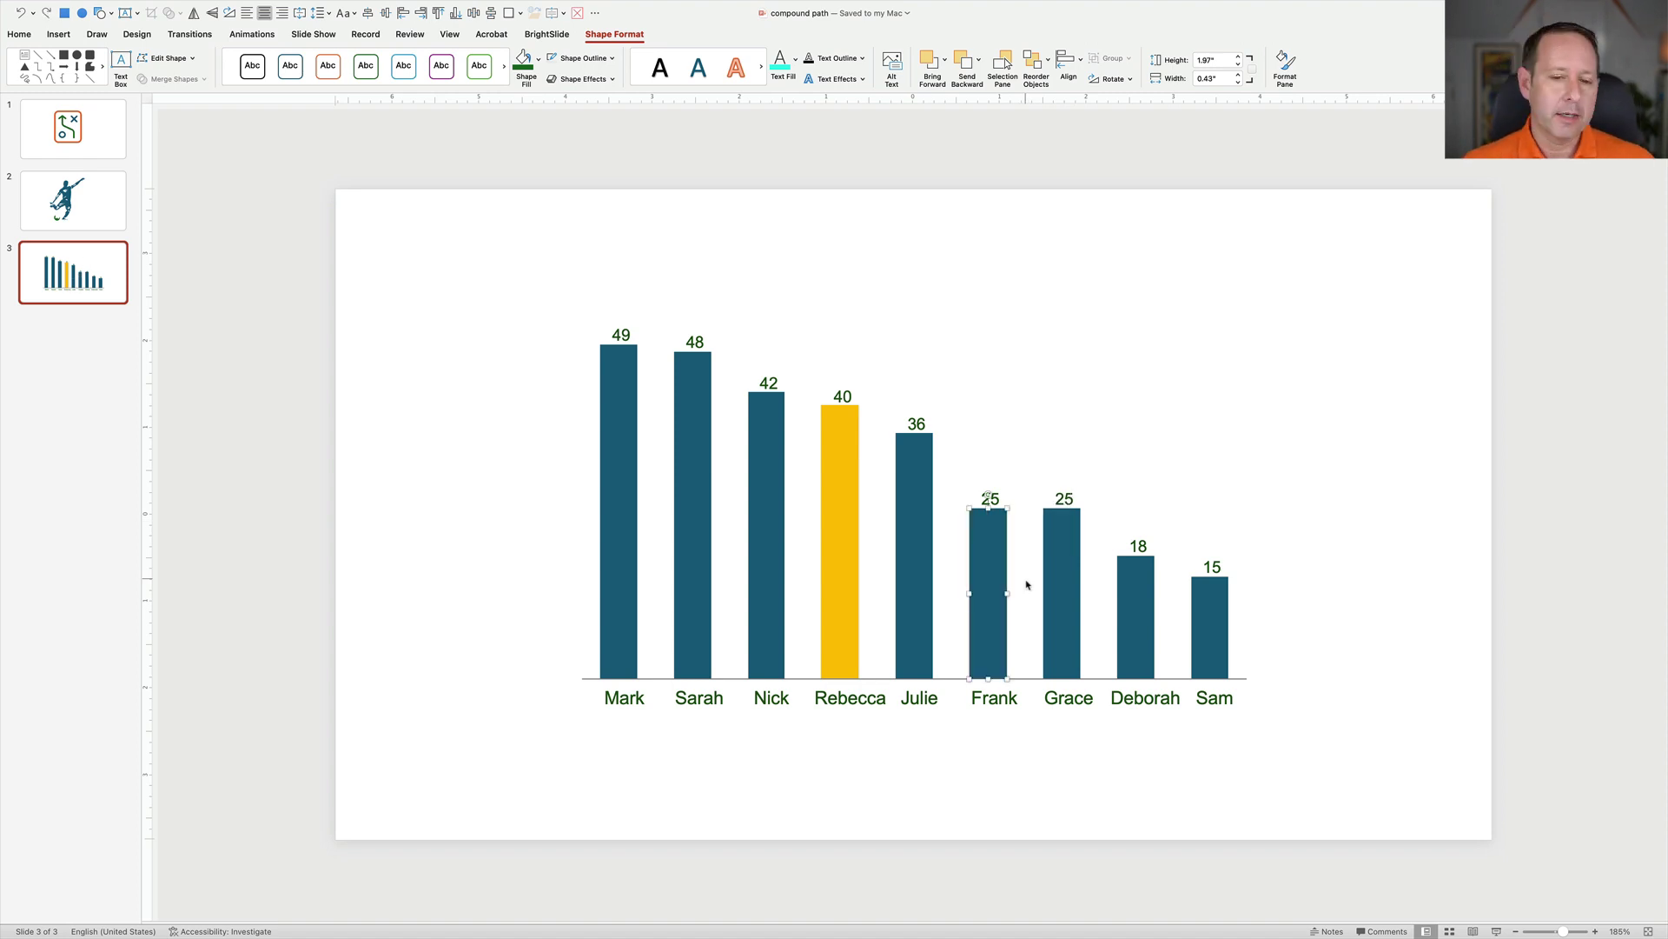